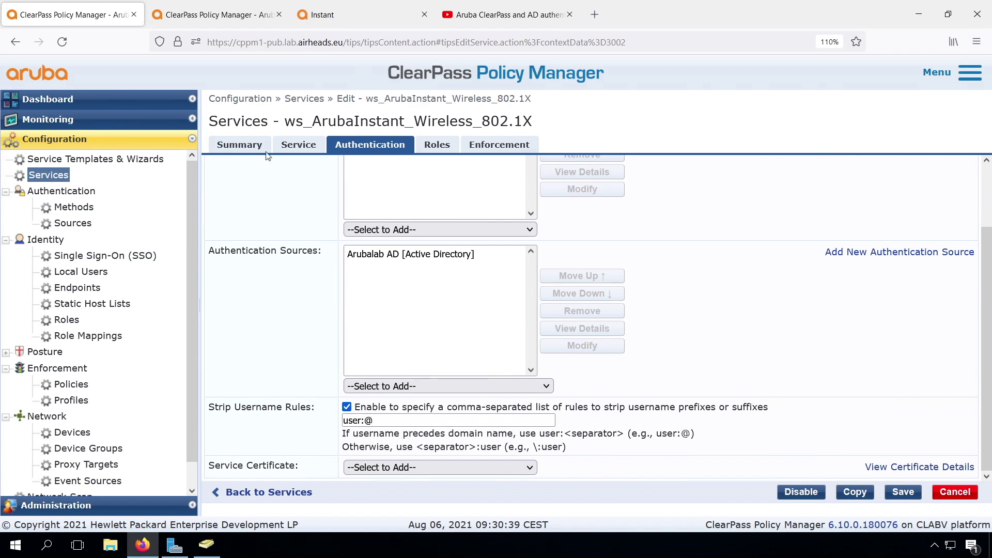
# - Glance at recent authentications in Access Tracker, then go back to the 802.1X service settings
pyautogui.click(247, 21)
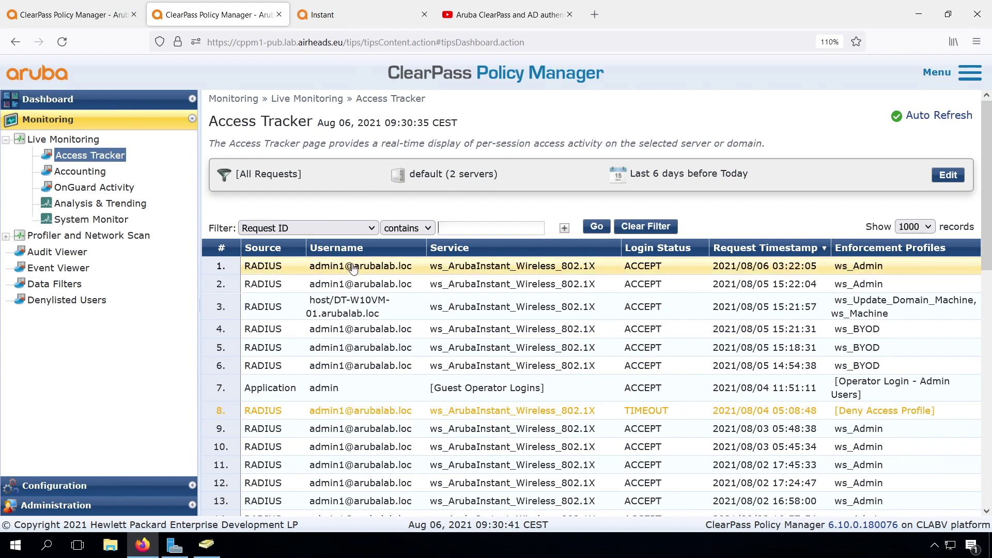
pyautogui.click(97, 19)
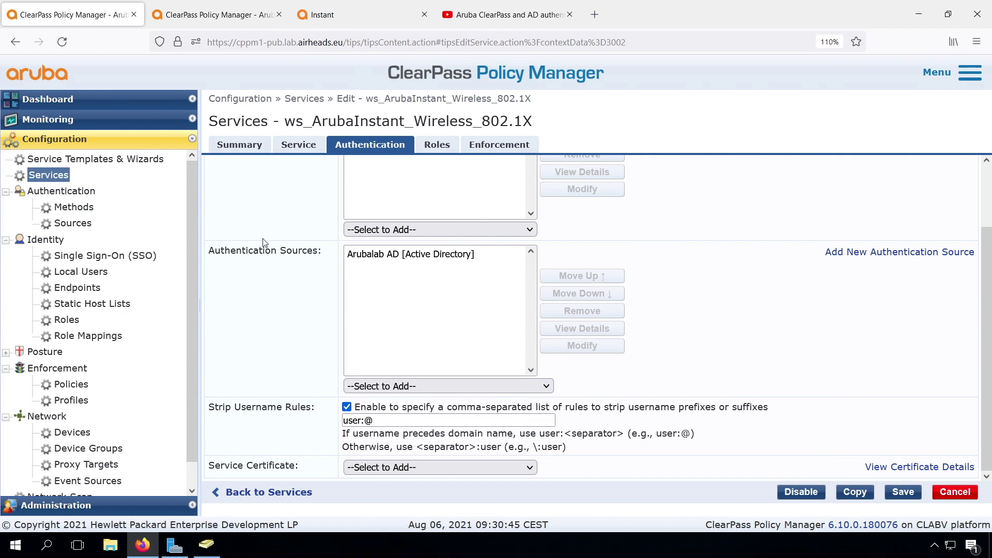
pyautogui.scroll(3, 264, 242)
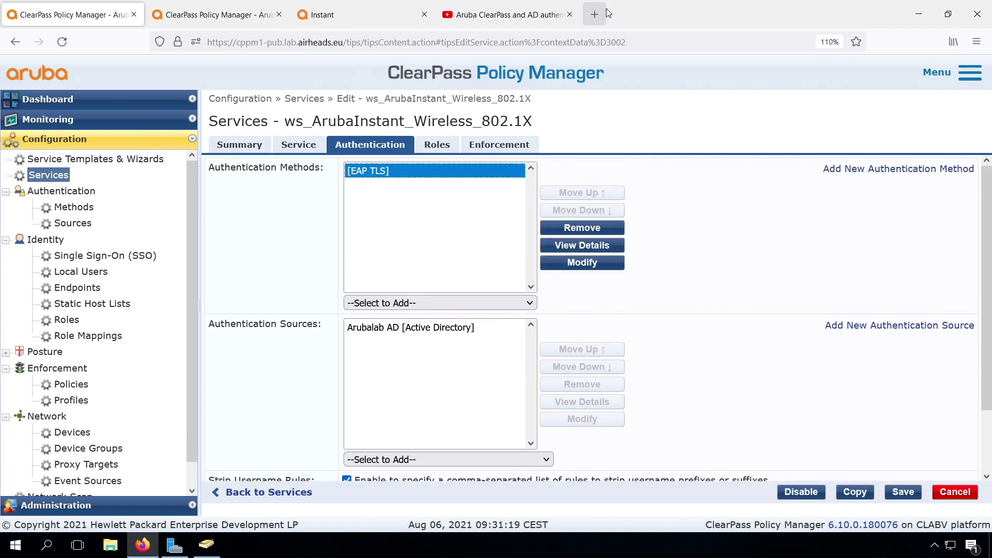
# - Load arubanetworks.com/clearpassdocs in a new browser tab
pyautogui.click(599, 15)
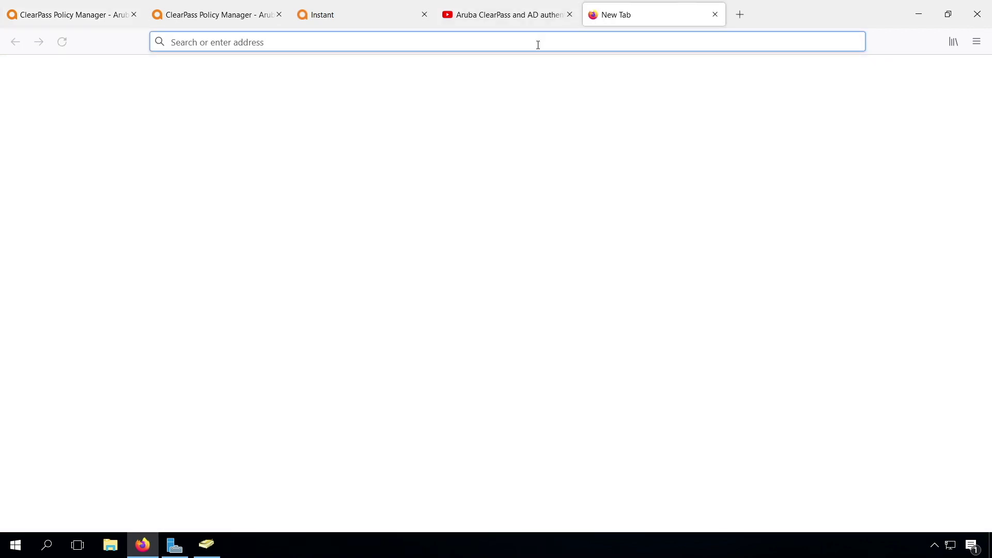
pyautogui.write('aruba')
pyautogui.press('Right')
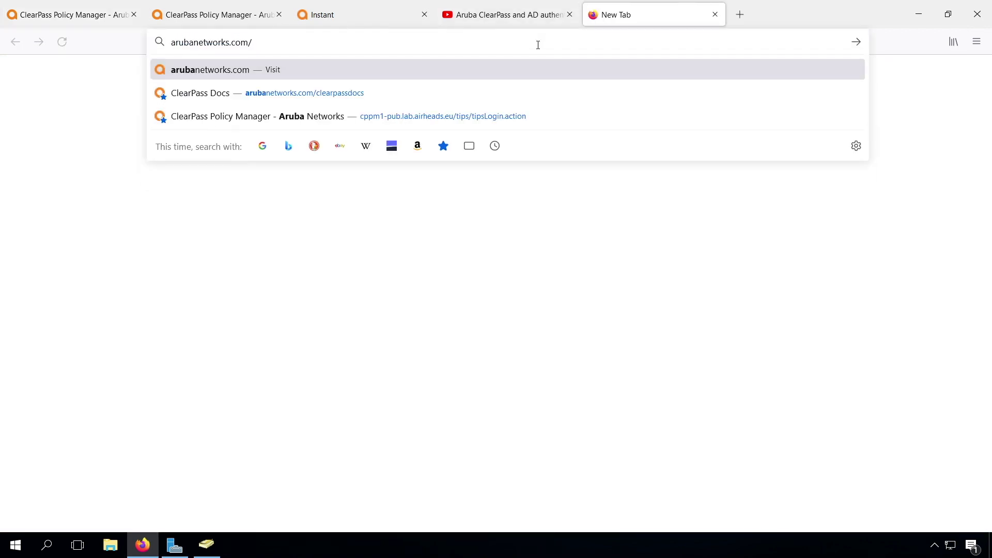
pyautogui.write('clearpassdocs')
pyautogui.press('Return')
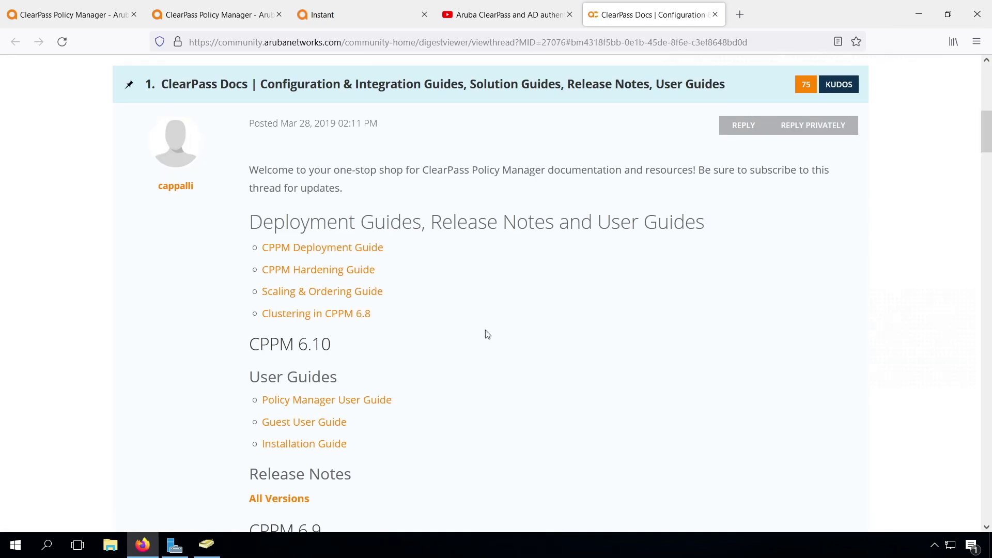
# - Skim the CPPM Hardening Guide, then go back to the first ClearPass tab
pyautogui.click(300, 270)
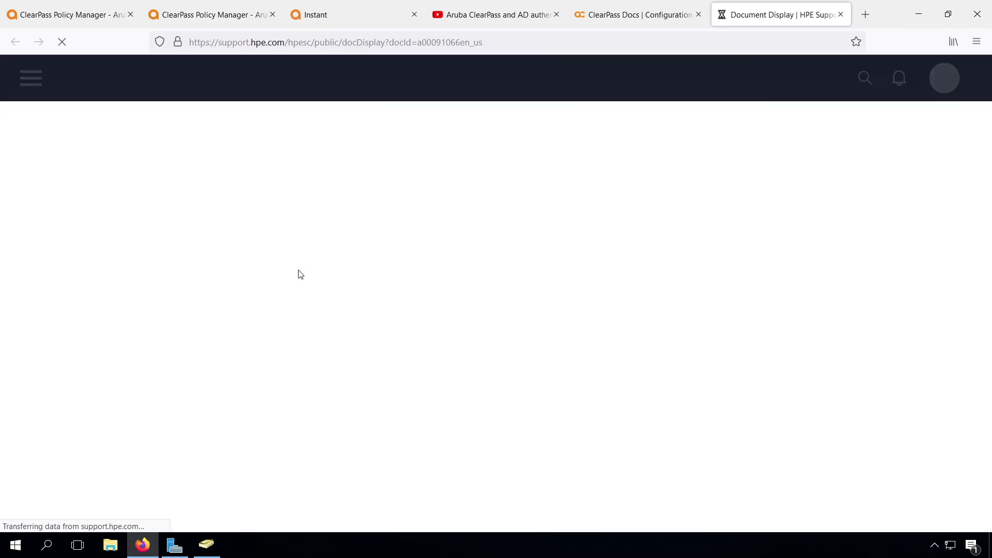
pyautogui.scroll(-3, 344, 383)
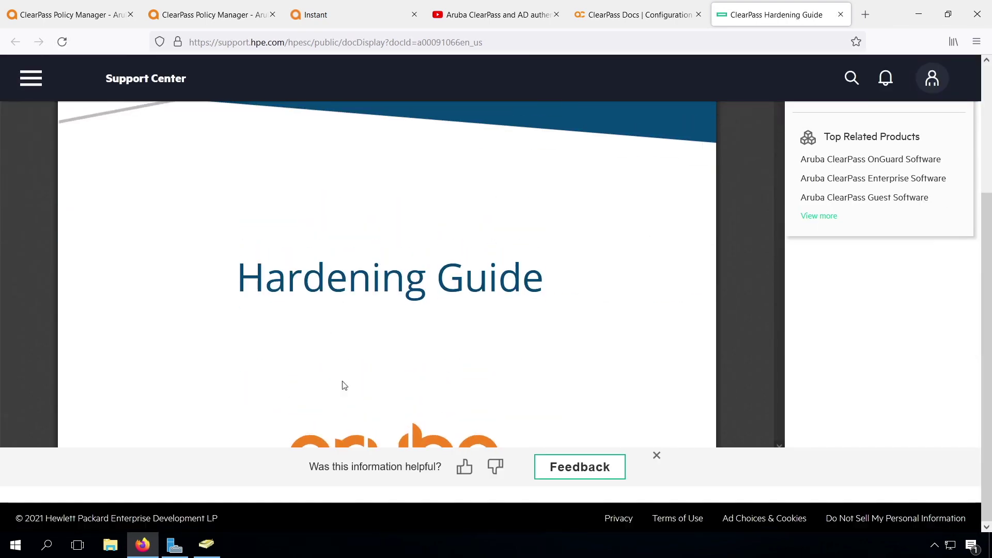
pyautogui.scroll(-5, 344, 385)
pyautogui.scroll(-3, 343, 384)
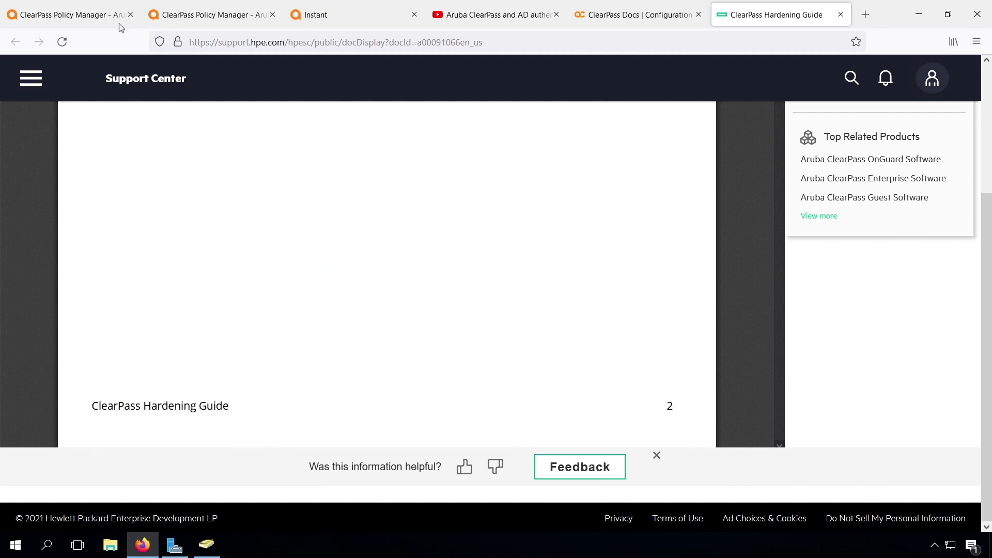
pyautogui.click(103, 13)
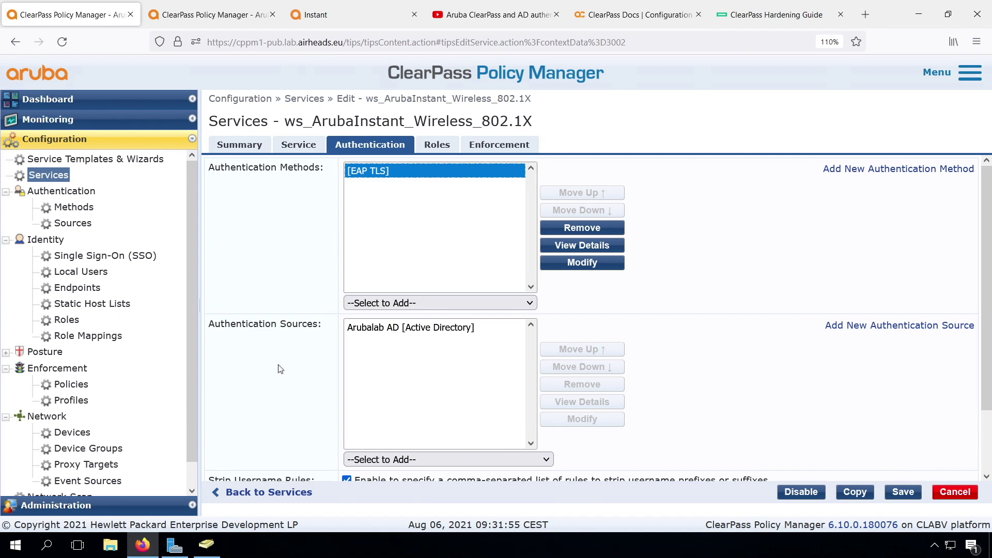
# - Set the Arubalab AD source's primary Connection Security to AD over SSL
pyautogui.click(73, 223)
pyautogui.click(308, 259)
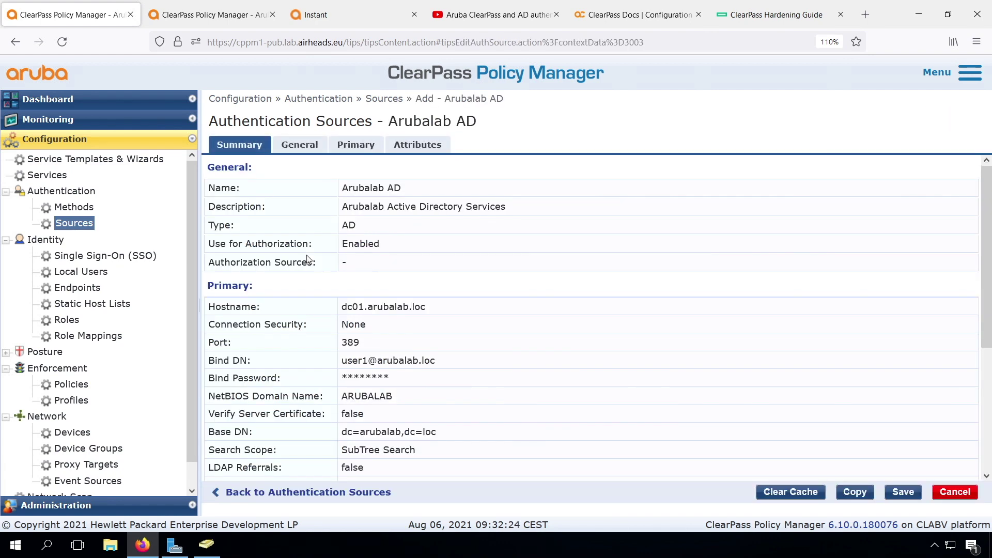
pyautogui.click(357, 144)
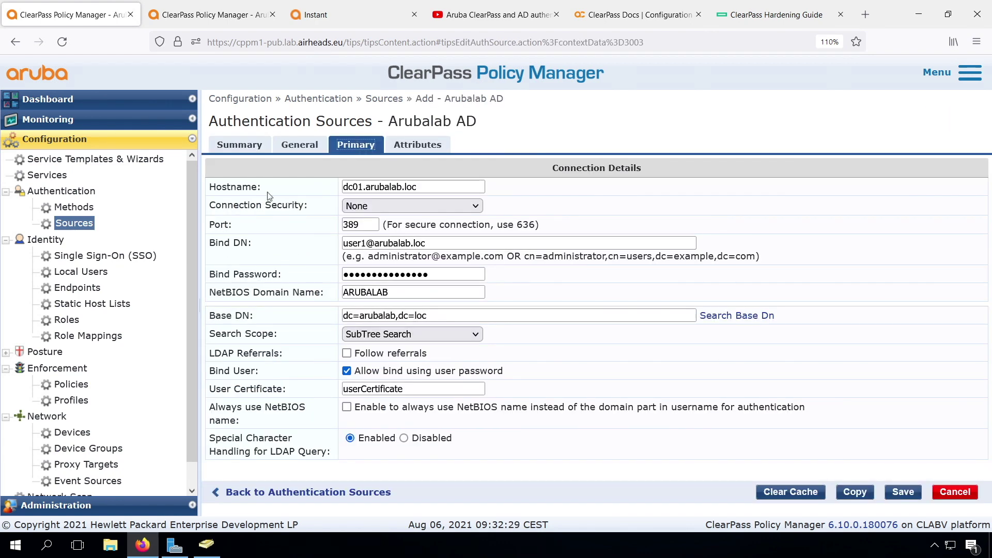
pyautogui.click(397, 206)
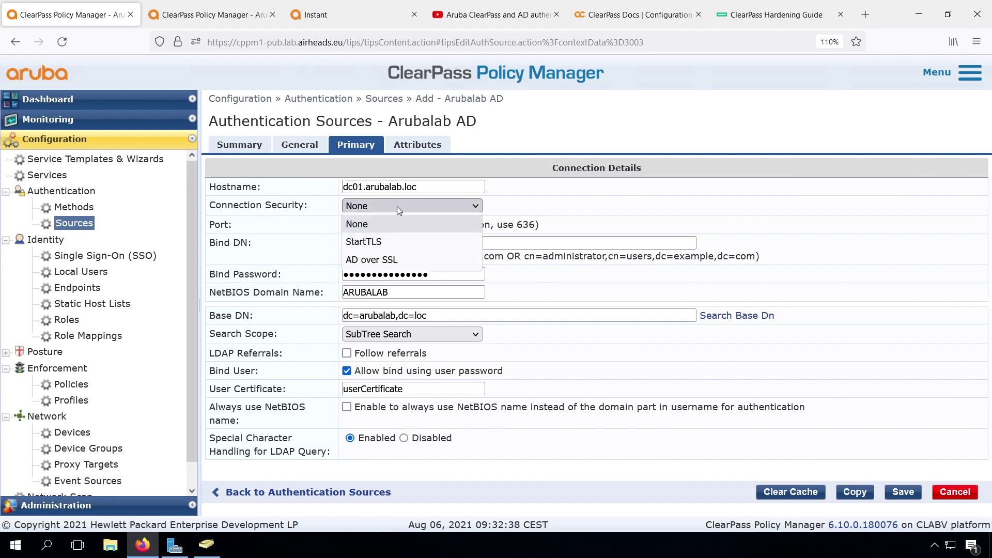
pyautogui.click(379, 260)
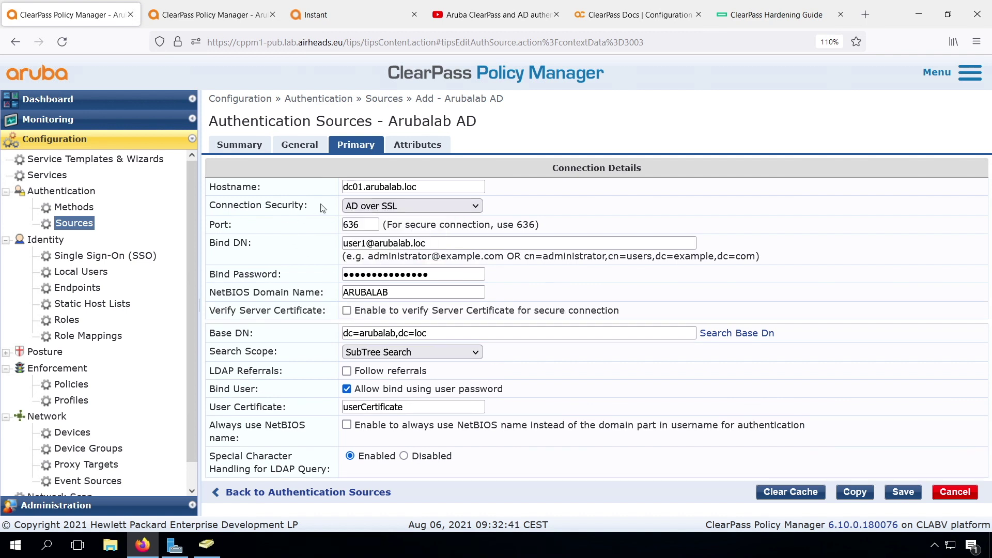
# - Enable Verify Server Certificate on Arubalab AD using the Arubalab-Workshop-CA certificate
pyautogui.click(346, 310)
pyautogui.click(417, 329)
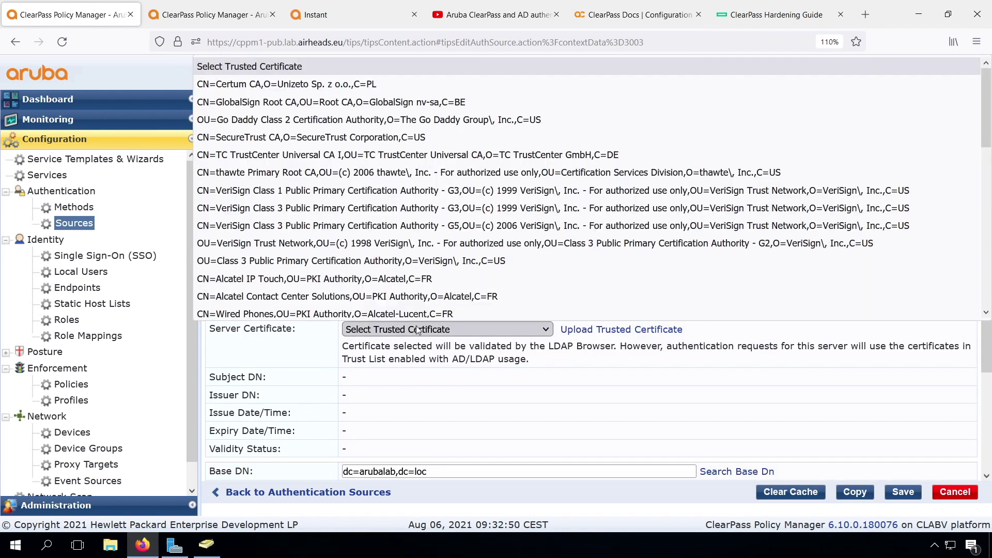
pyautogui.scroll(-10, 323, 268)
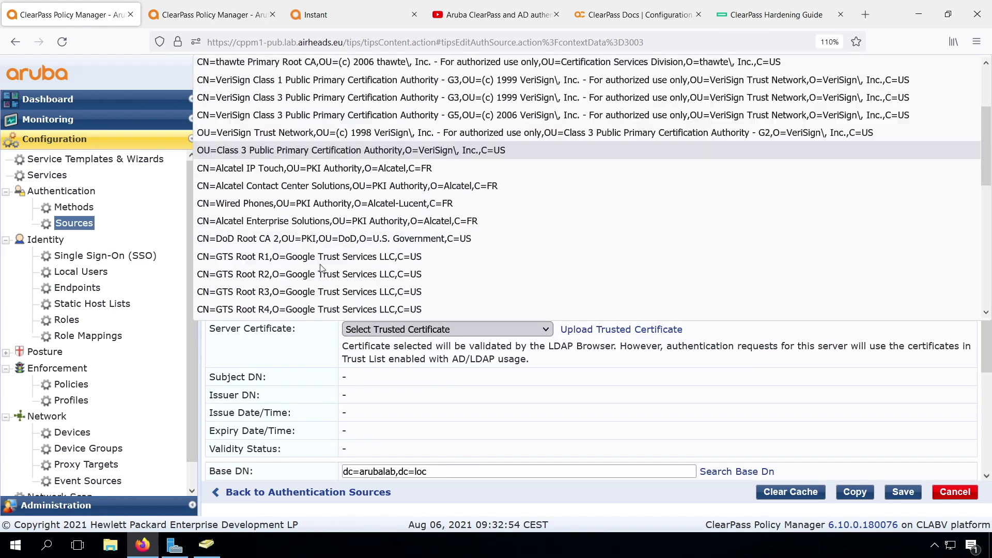
pyautogui.click(311, 309)
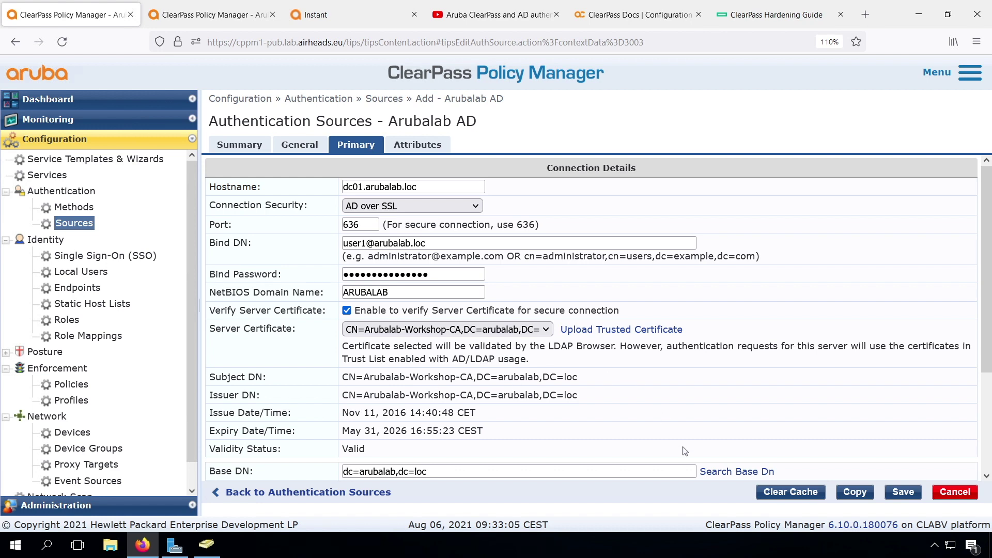
# - Reconfirm dc=arubalab,dc=loc as the base DN in the LDAP browser
pyautogui.click(722, 471)
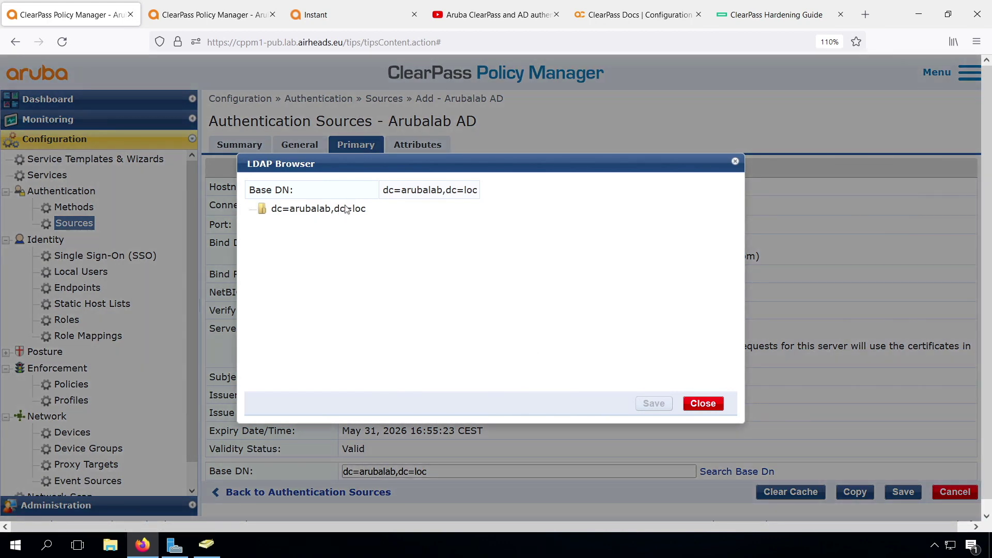
pyautogui.click(336, 209)
pyautogui.click(336, 210)
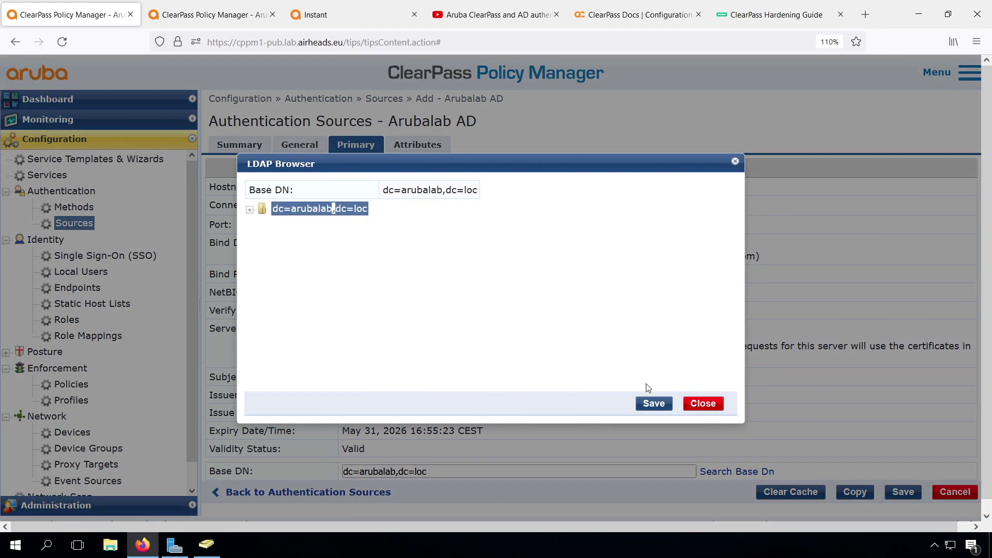
pyautogui.click(654, 404)
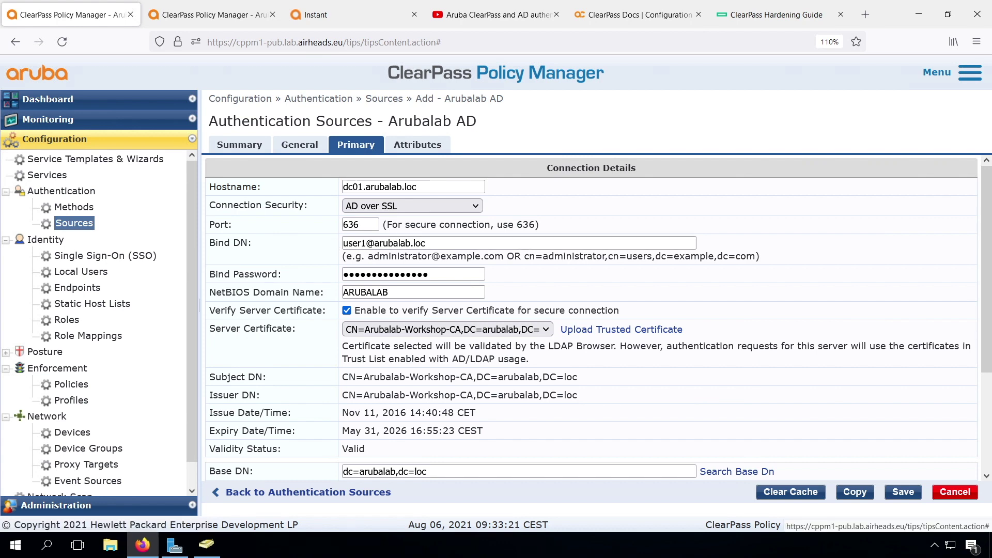
pyautogui.click(206, 544)
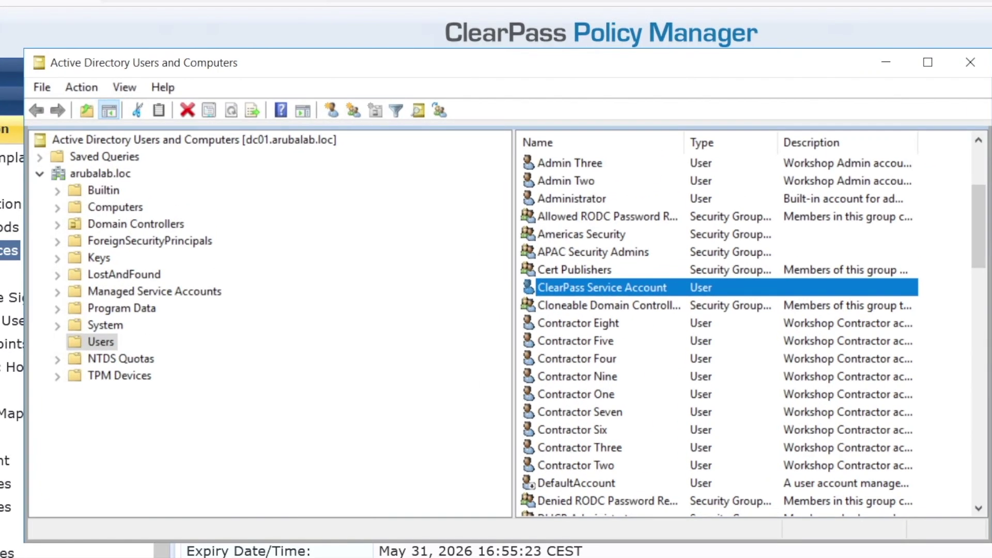
pyautogui.doubleClick(604, 289)
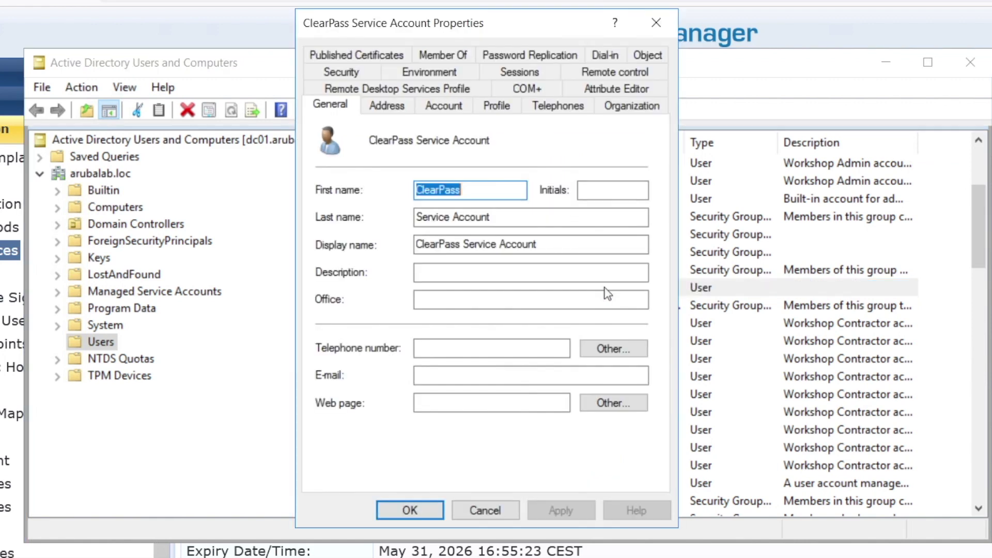
pyautogui.click(443, 105)
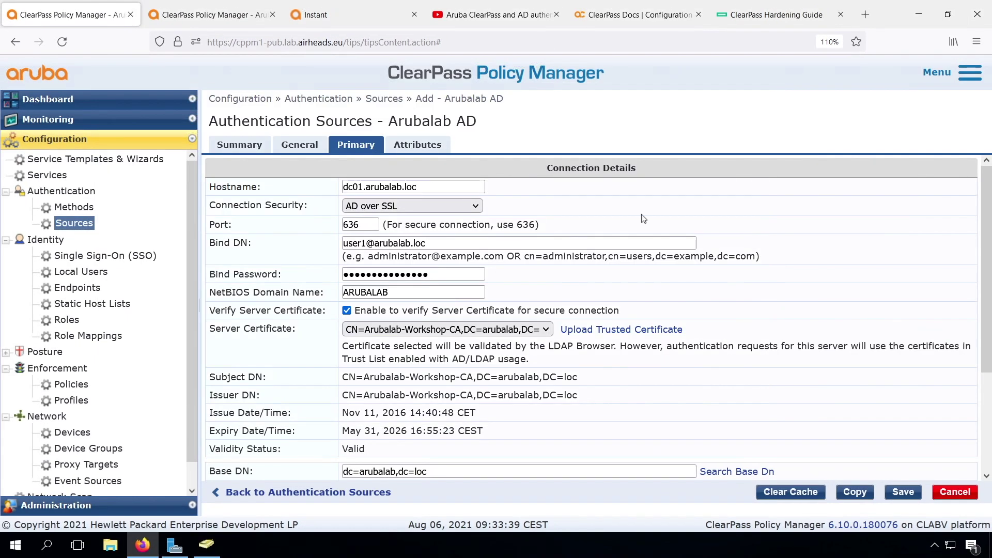
# - Change the Bind DN to svc_clearpass and enter the service account's bind password
pyautogui.doubleClick(355, 243)
pyautogui.write('svc_clearpass')
pyautogui.press('Tab')
pyautogui.write('a')
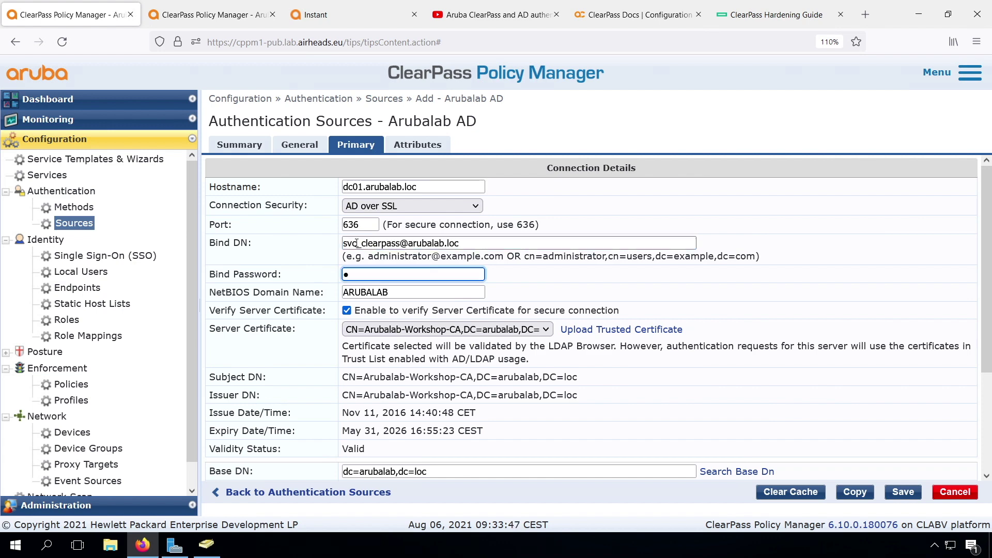
pyautogui.write('ruba123')
# - Recheck the dc=arubalab,dc=loc base DN with the new bind account and save Arubalab AD
pyautogui.click(726, 471)
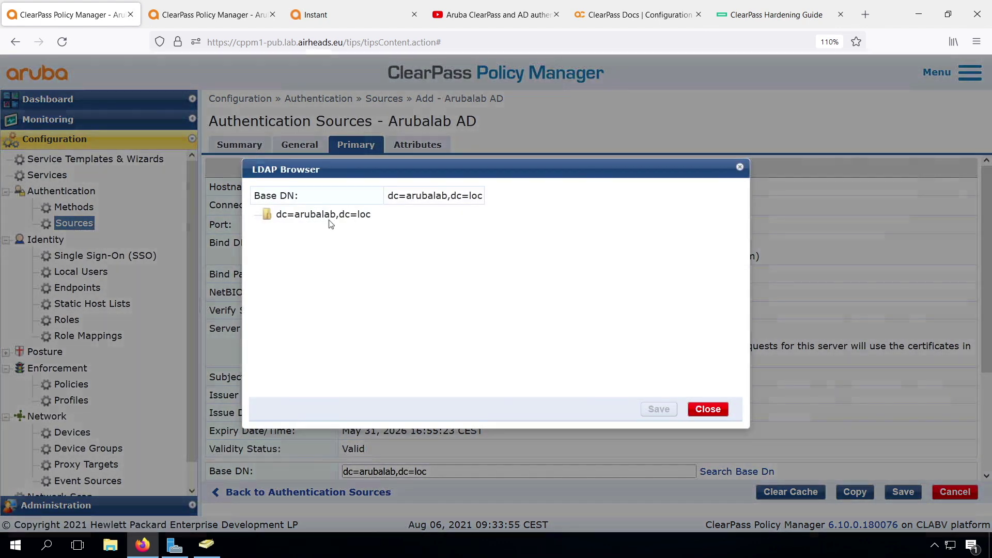
pyautogui.doubleClick(329, 217)
pyautogui.click(329, 220)
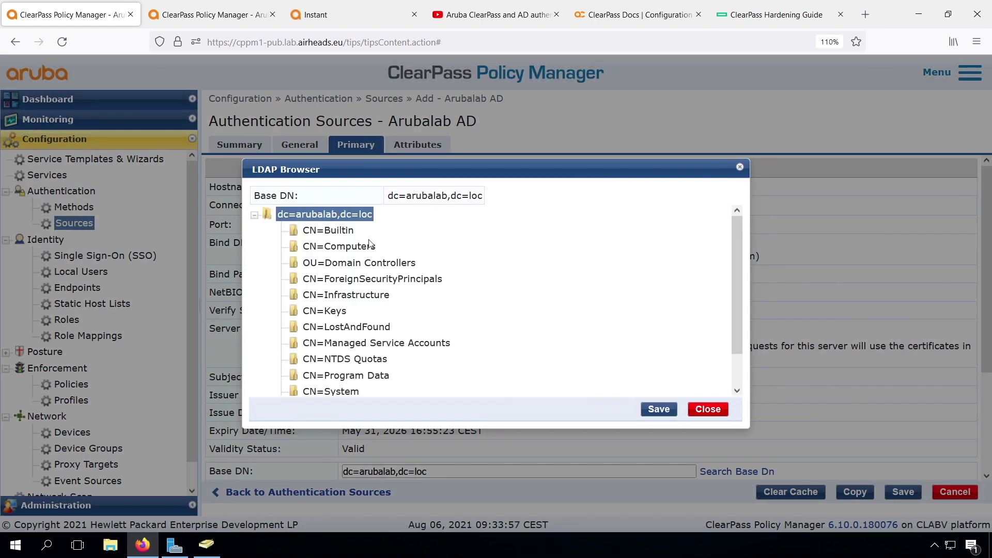
pyautogui.click(657, 410)
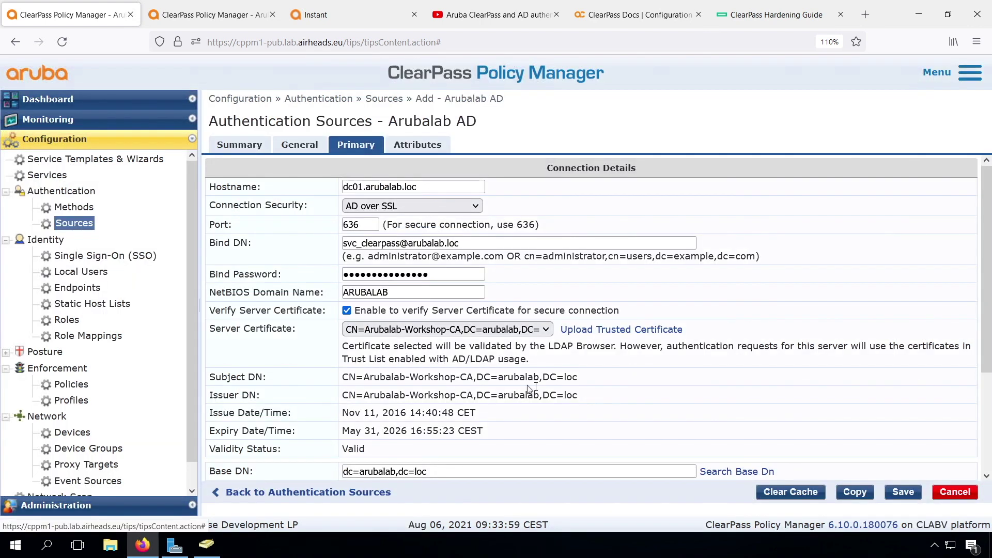
pyautogui.click(901, 493)
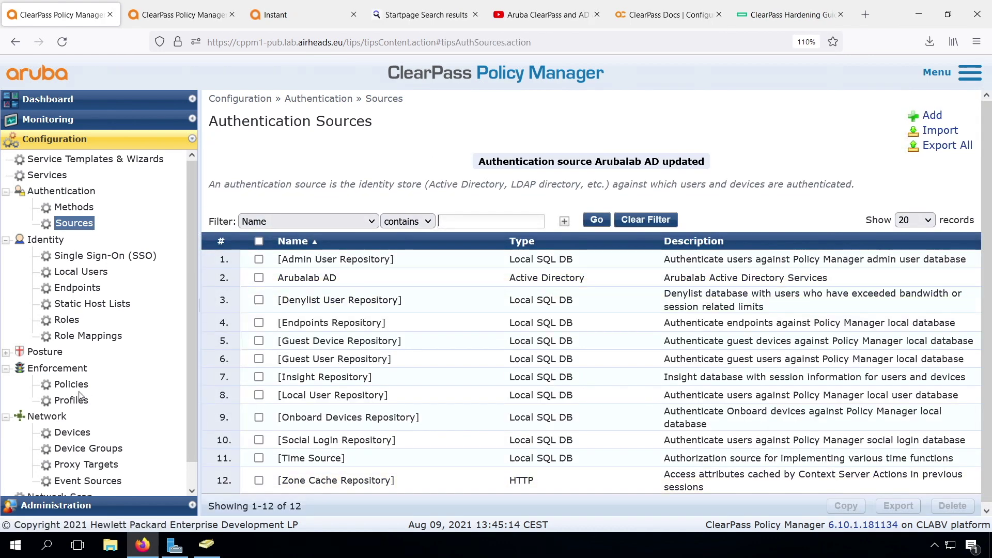
pyautogui.click(73, 504)
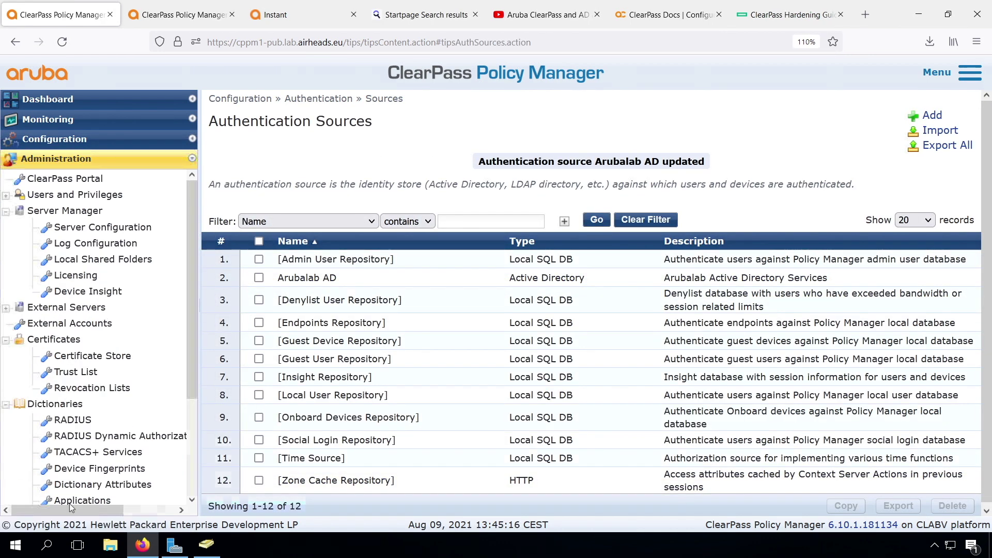
pyautogui.click(78, 372)
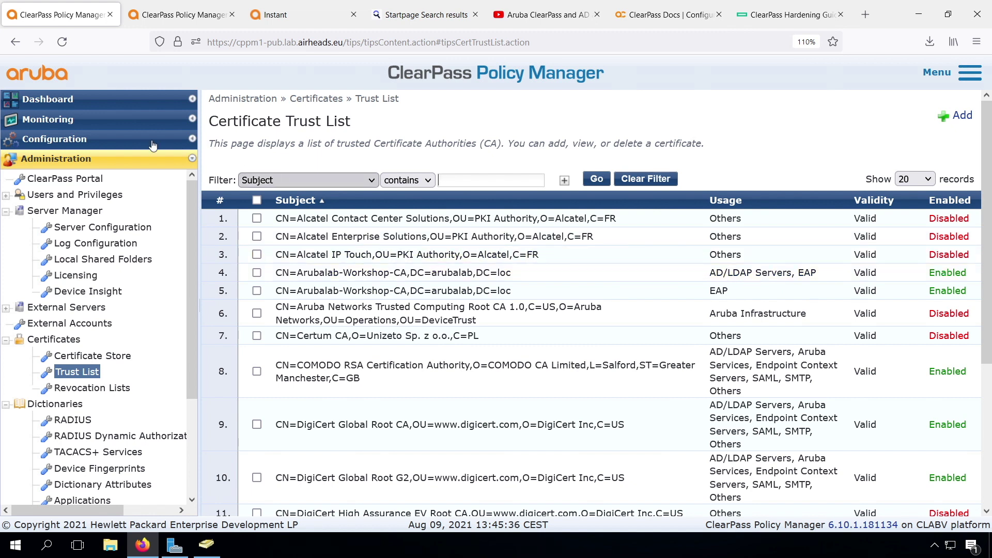
pyautogui.click(65, 144)
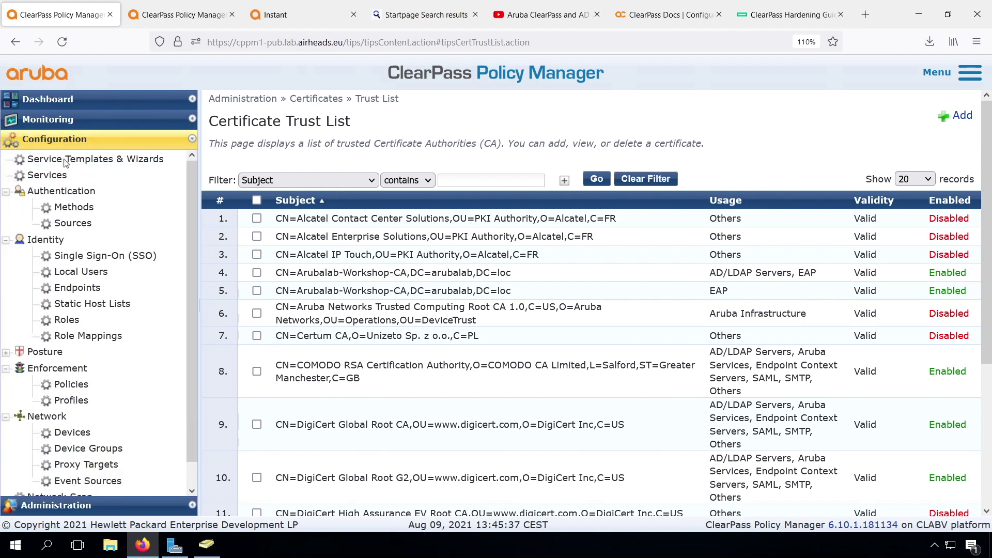
pyautogui.click(70, 224)
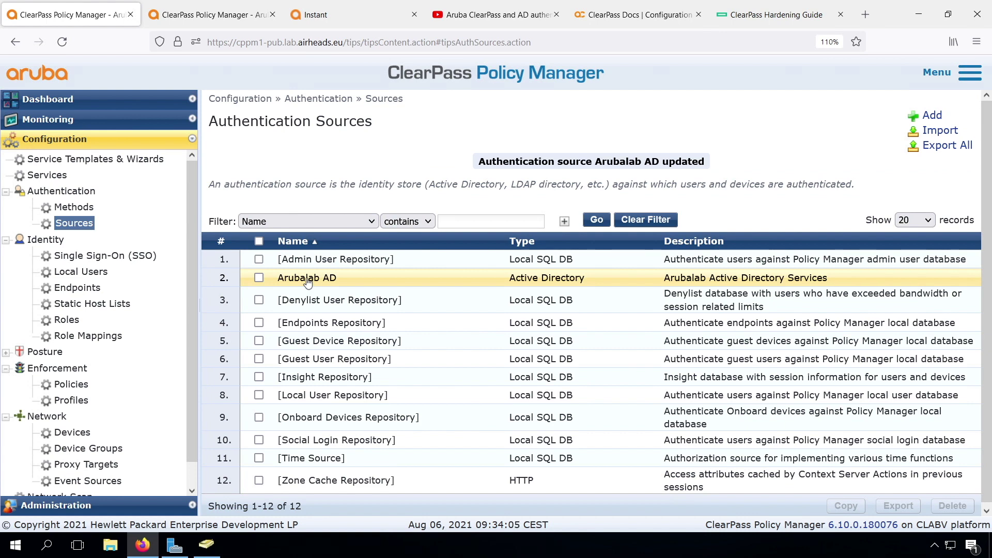
# - Copy the sAMAccountName-or-mail LDAP query from the YouTube video description, then return to ClearPass
pyautogui.click(502, 20)
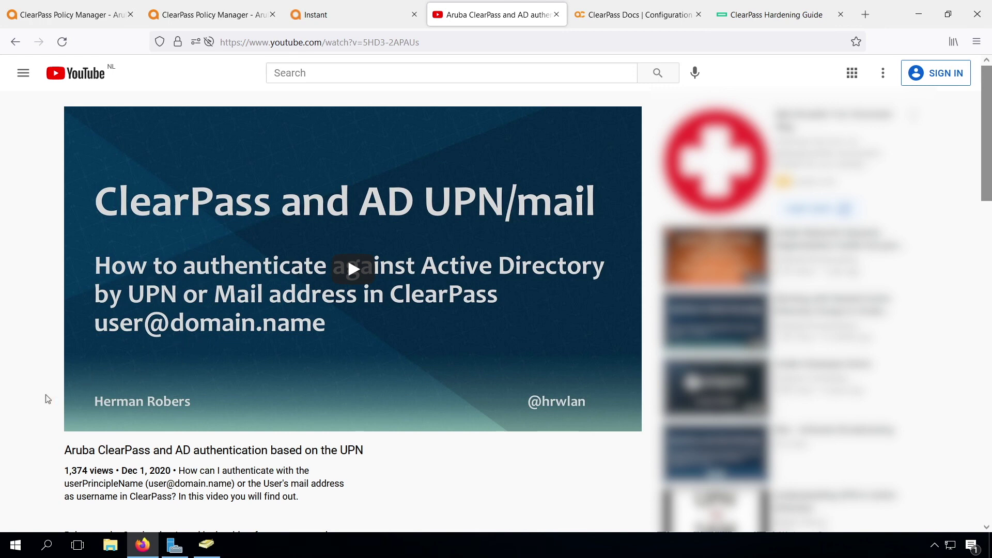
pyautogui.scroll(-6, 29, 422)
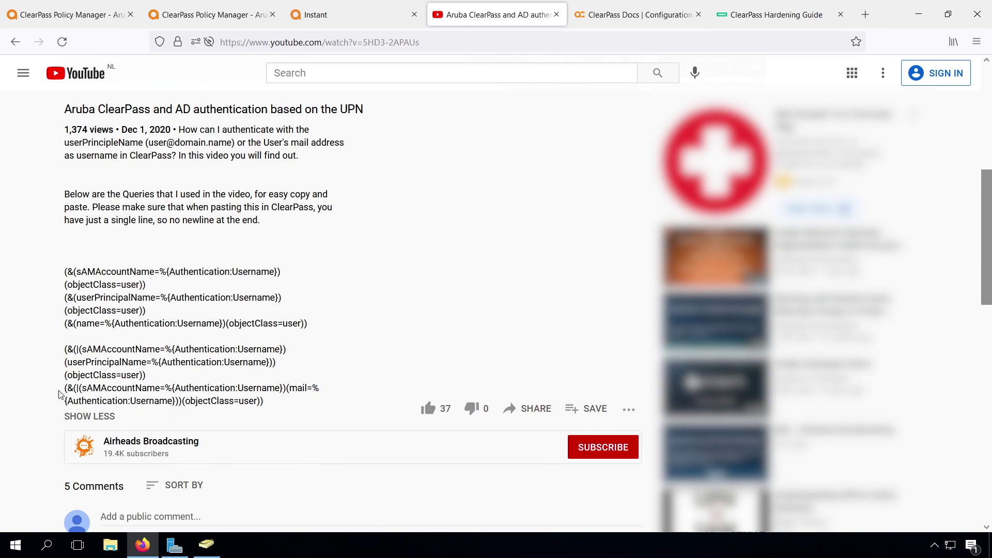
pyautogui.moveTo(66, 388); pyautogui.dragTo(275, 408)
pyautogui.hotkey('ctrl', 'c')
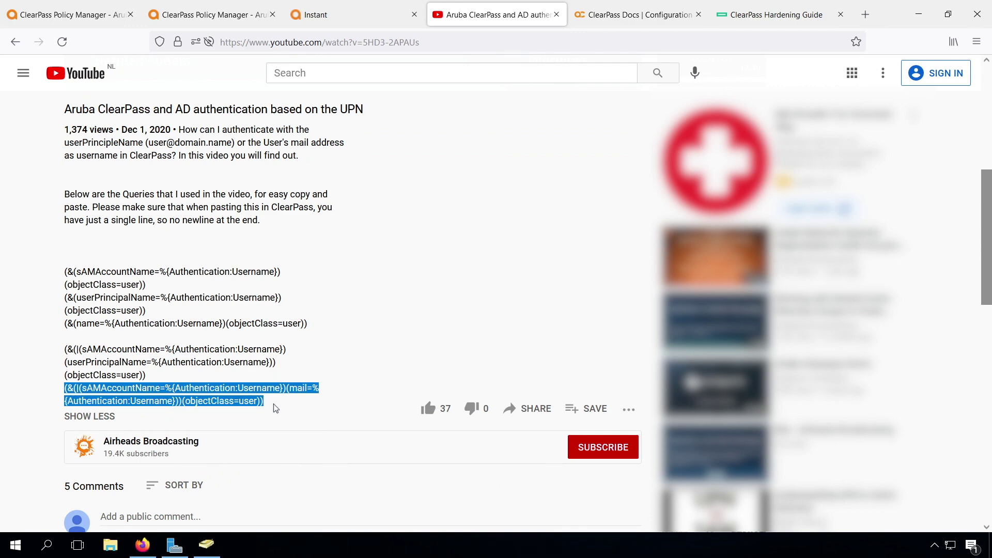
pyautogui.click(101, 16)
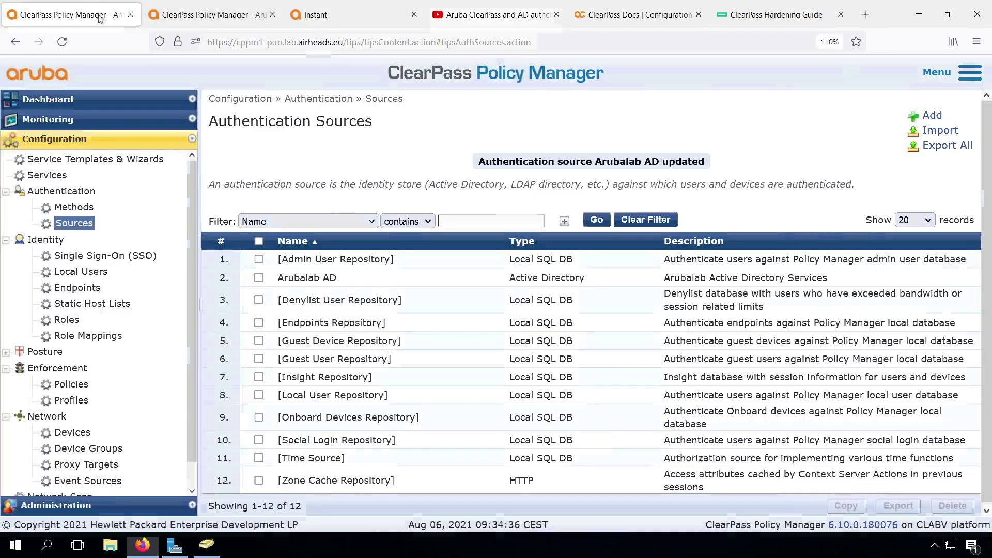
# - Paste the sAMAccountName-or-mail query into Arubalab AD's Authentication filter
pyautogui.click(319, 278)
pyautogui.click(419, 145)
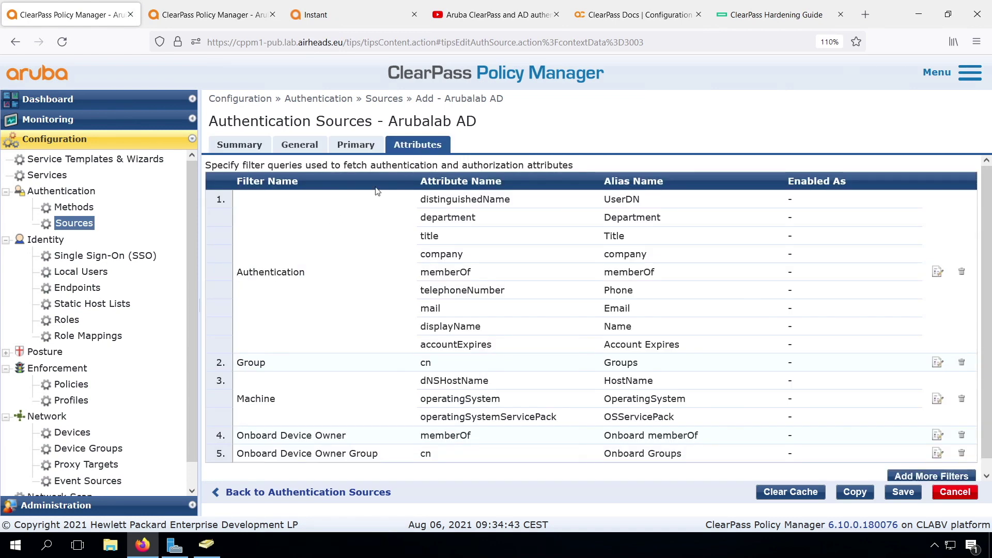
pyautogui.click(936, 274)
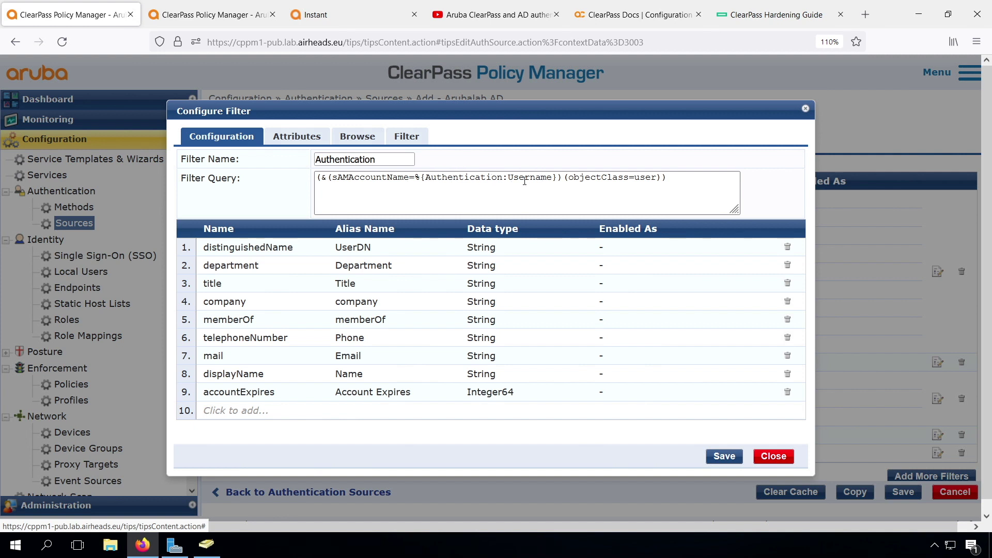
pyautogui.click(682, 179)
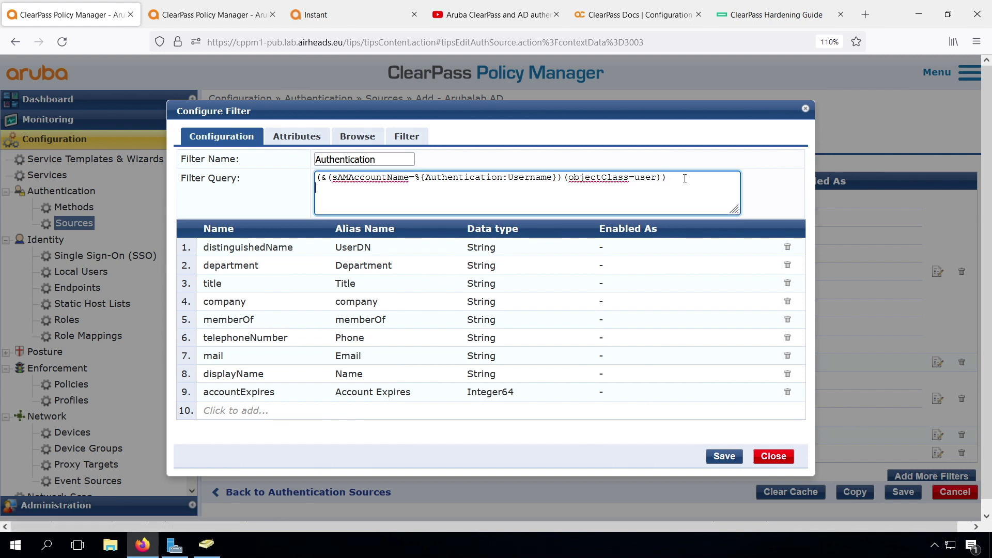
pyautogui.hotkey('ctrl', 'v')
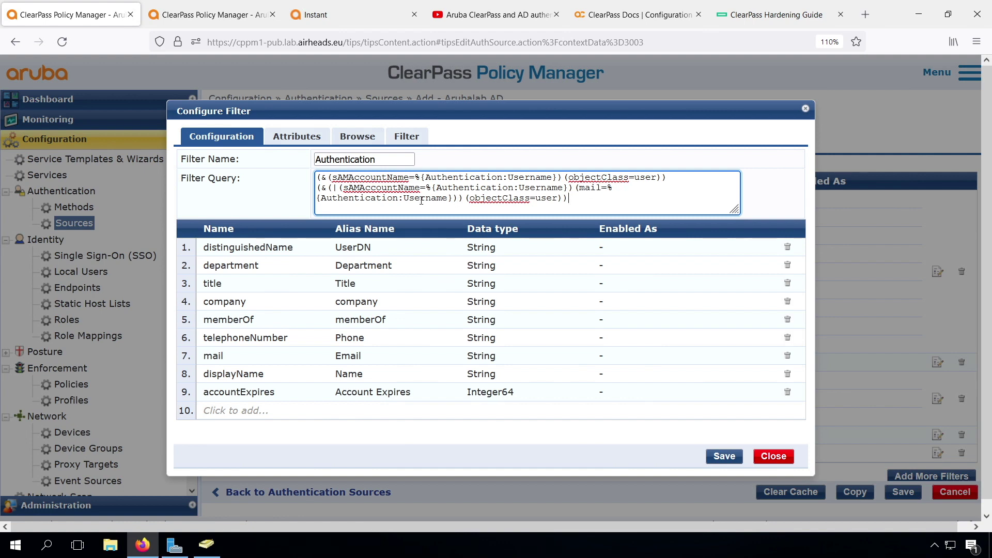
# - Delete the old sAMAccountName-only query line, then save the filter and the source
pyautogui.click(252, 19)
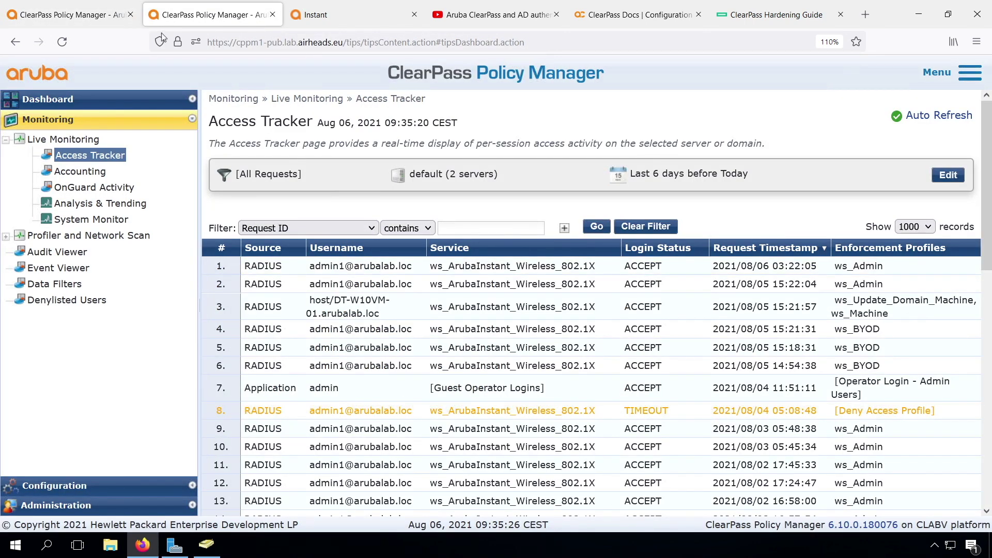
pyautogui.click(89, 14)
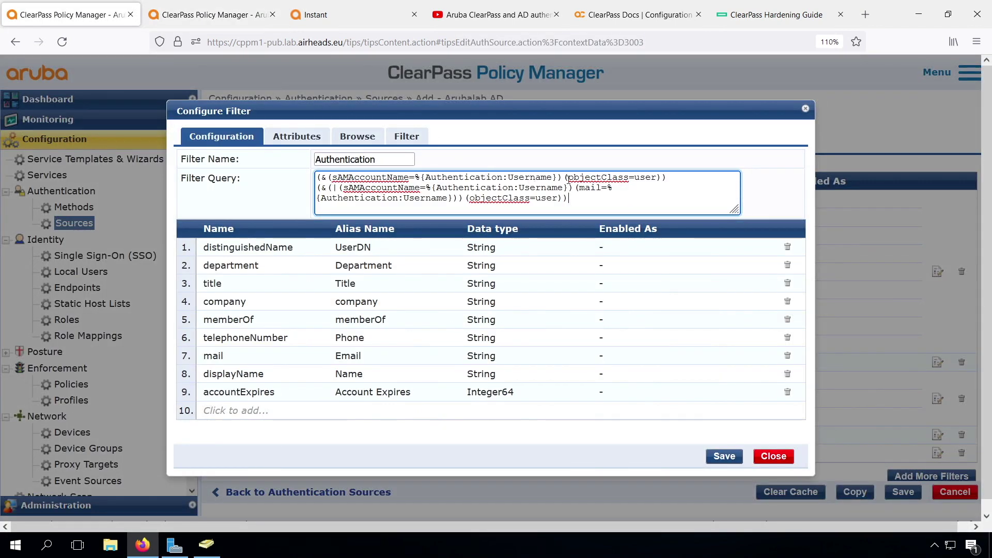
pyautogui.moveTo(678, 177); pyautogui.dragTo(311, 175)
pyautogui.press('BackSpace')
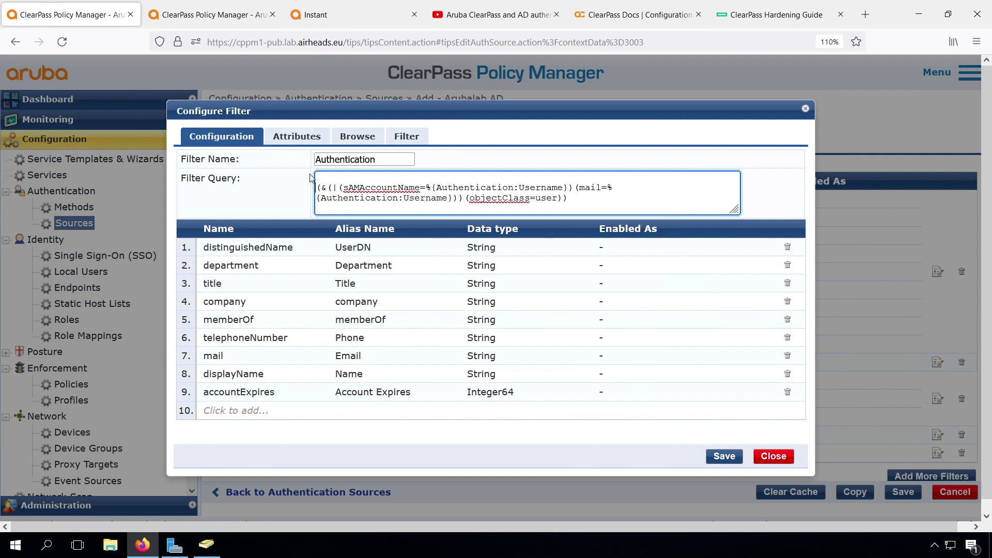
pyautogui.press('Delete')
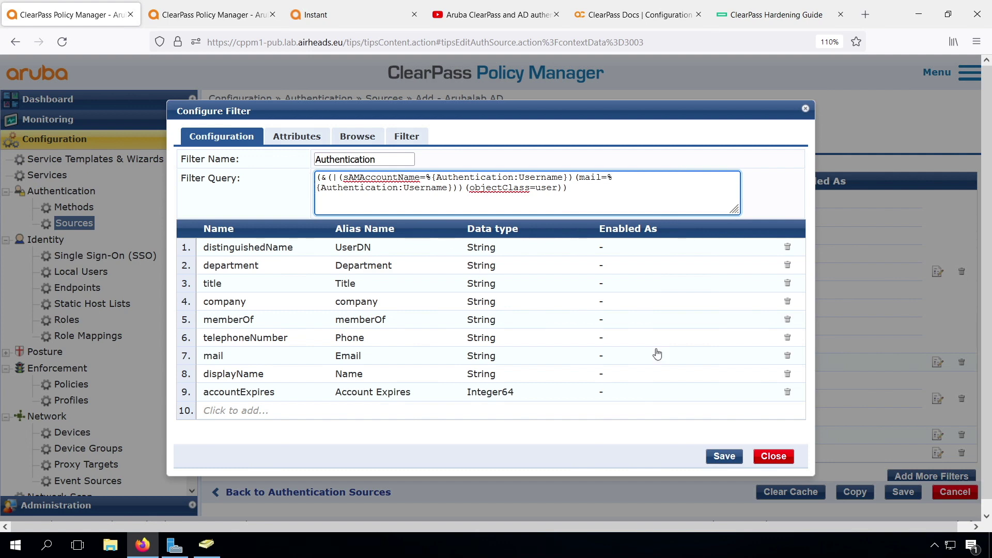
pyautogui.click(725, 458)
pyautogui.click(903, 492)
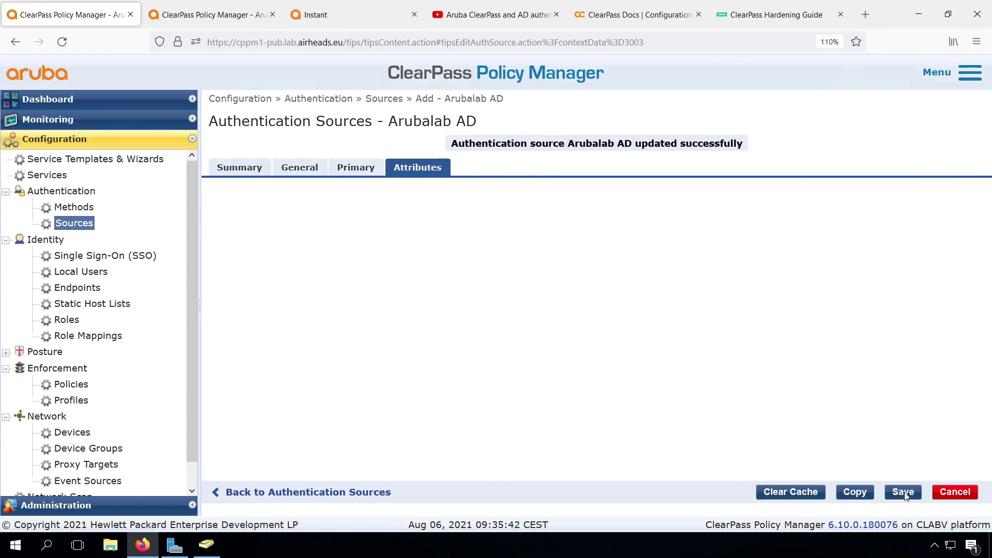
# - Terminate the latest 802.1X session from Access Tracker using RADIUS Dynamic Authorization
pyautogui.click(215, 15)
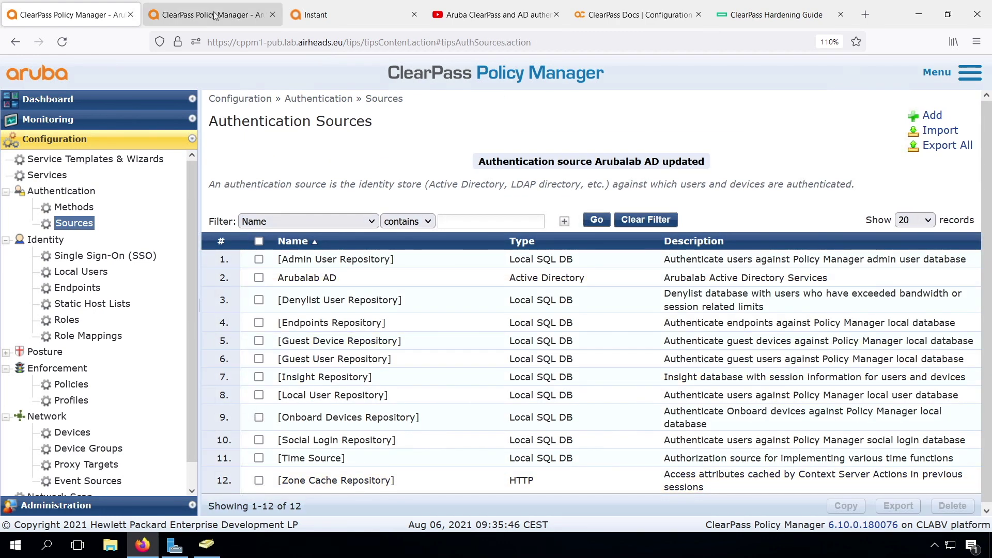
pyautogui.click(330, 267)
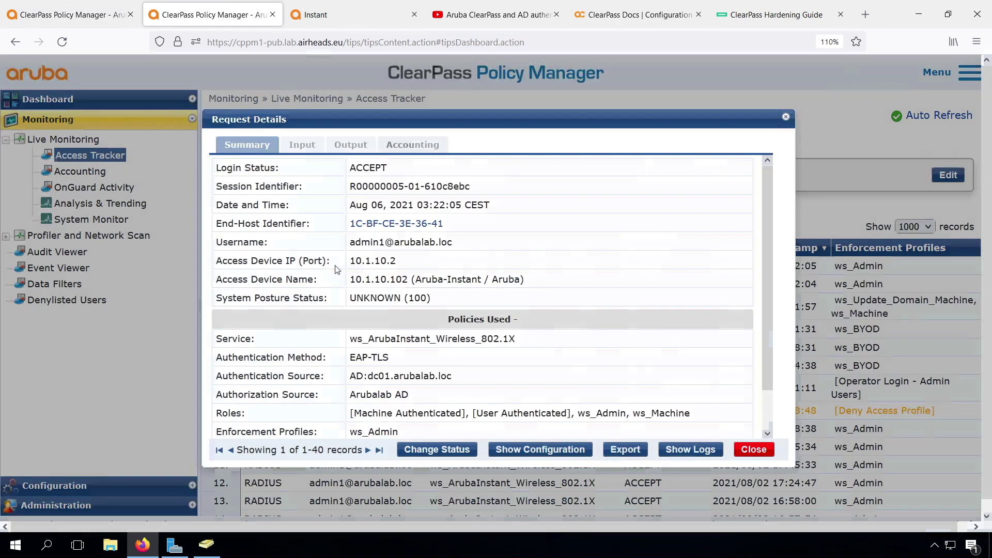
pyautogui.click(437, 450)
pyautogui.click(675, 445)
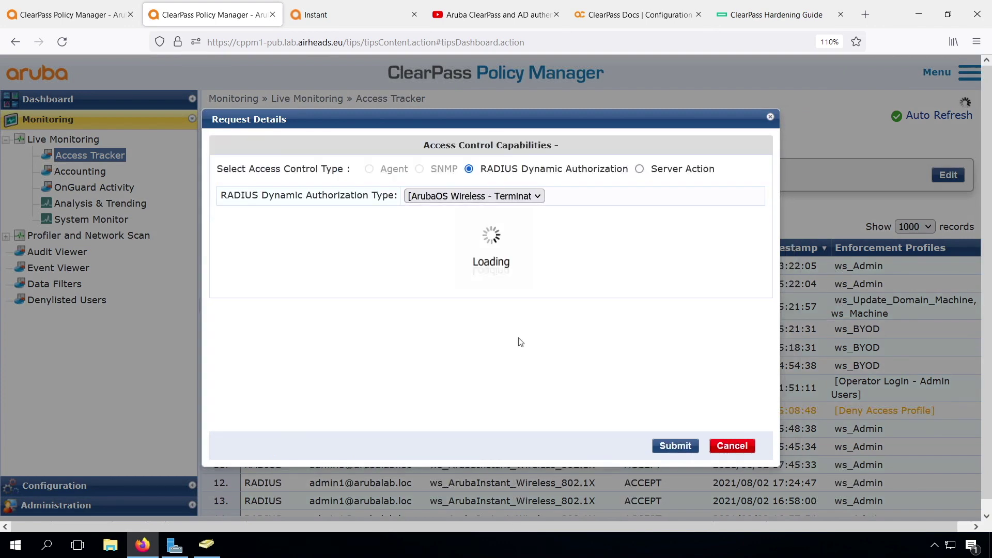
pyautogui.click(98, 156)
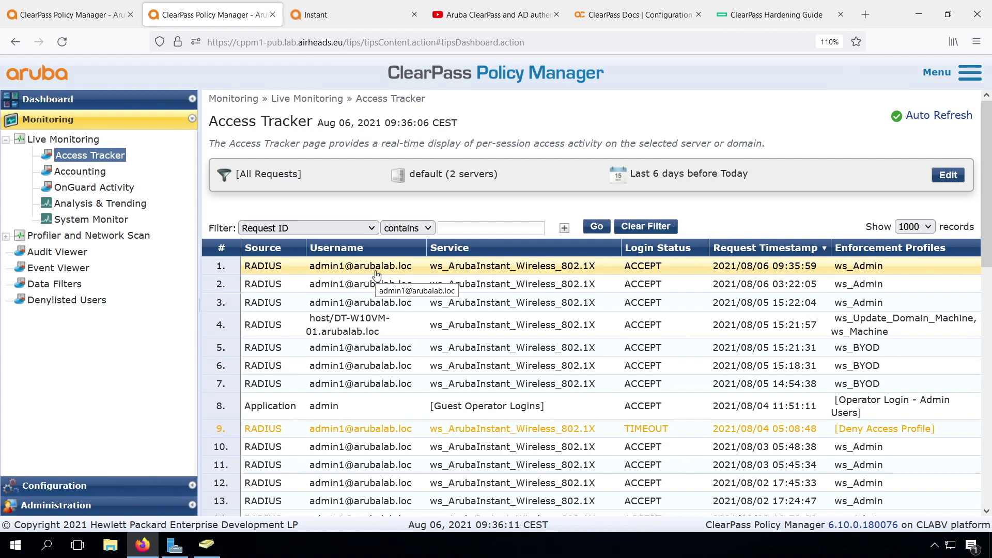
pyautogui.click(60, 17)
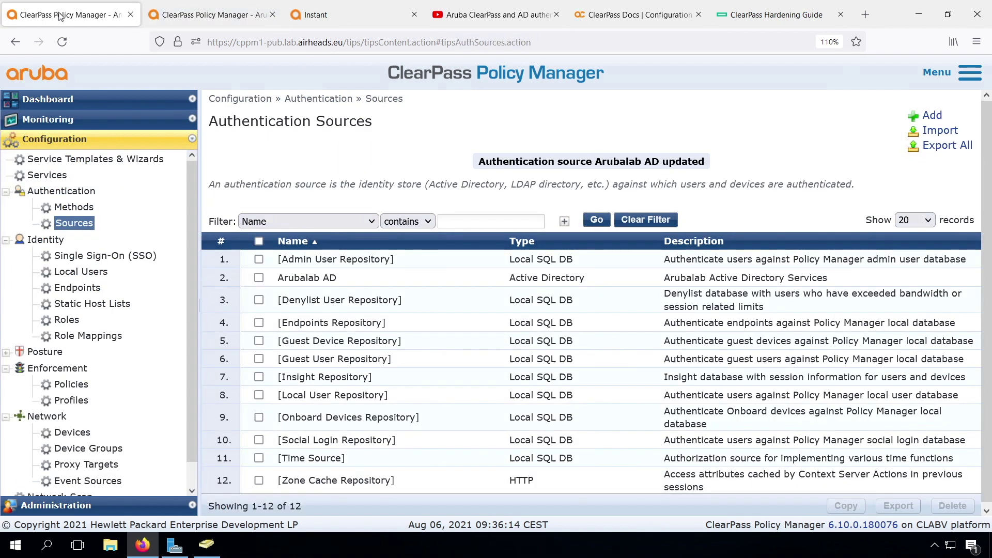
# - Make a copy of the default [EAP TLS] authentication method
pyautogui.click(74, 208)
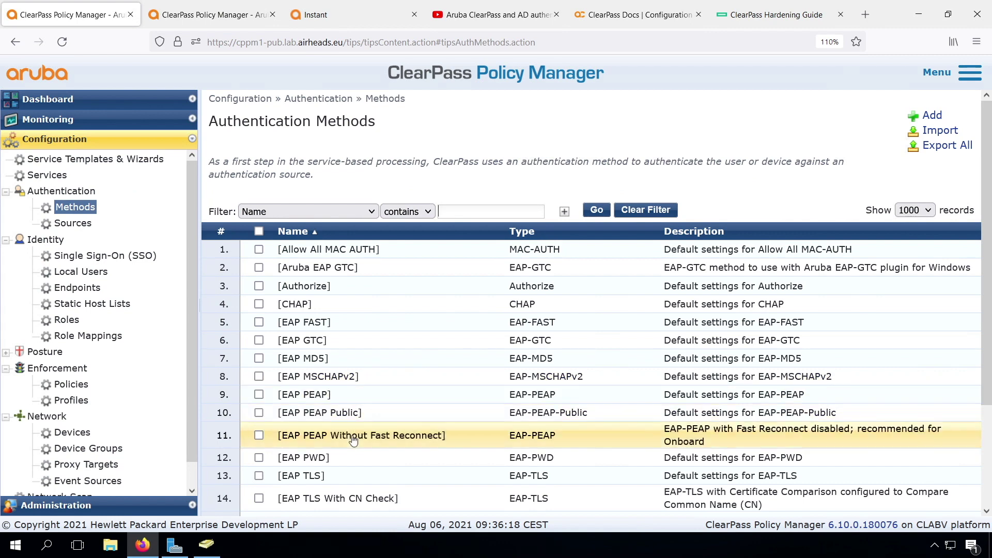
pyautogui.scroll(-3, 353, 439)
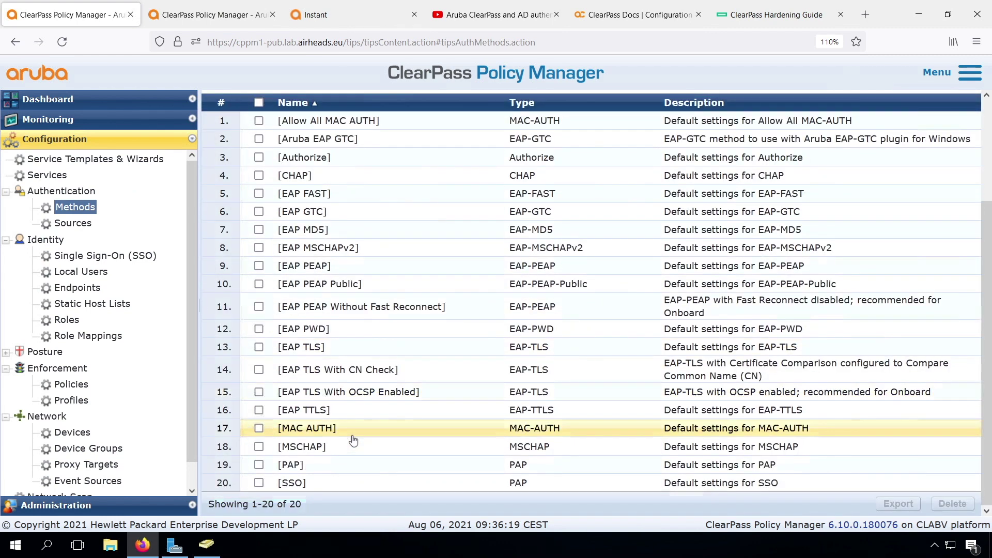
pyautogui.click(302, 347)
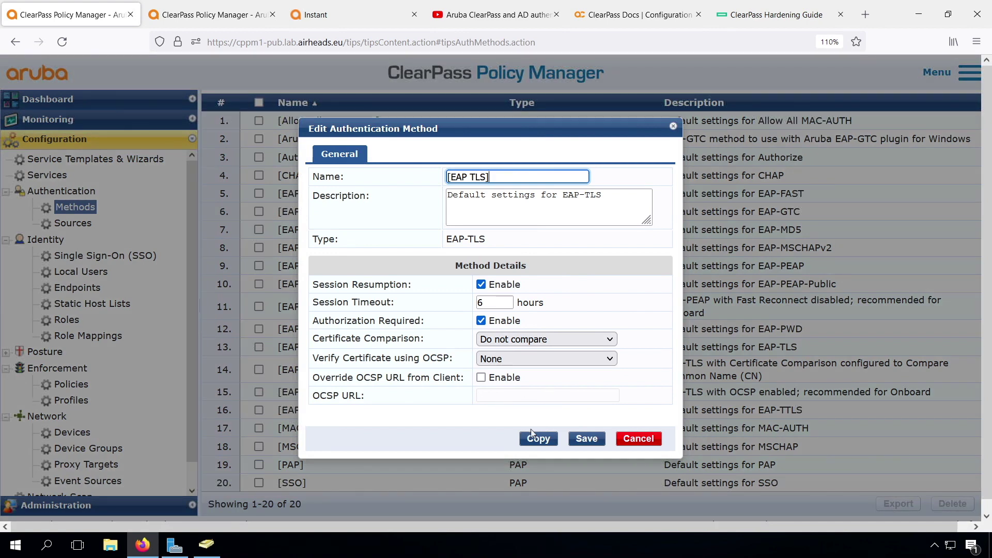
pyautogui.click(538, 440)
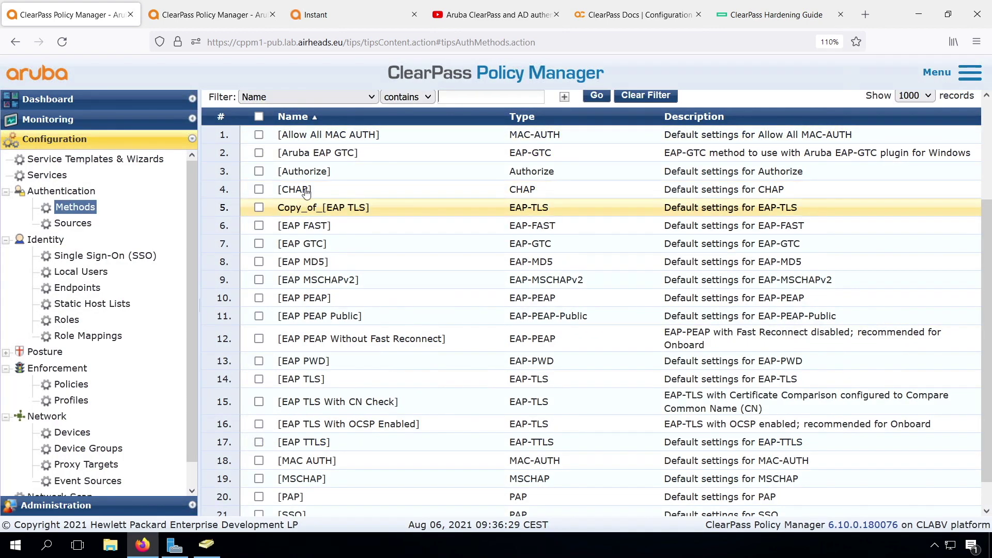
pyautogui.click(522, 207)
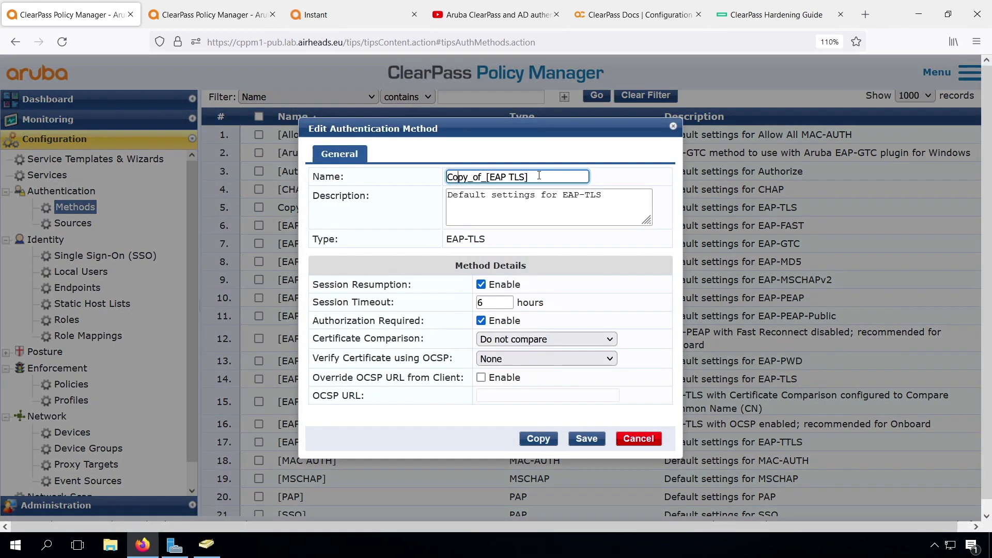
# - Rename the copy to ws_EAP TLS-CN-or-SAN with description 'with CN or SAN check'
pyautogui.press('Delete')
pyautogui.press('Delete')
pyautogui.press('BackSpace')
pyautogui.press('BackSpace')
pyautogui.press('BackSpace')
pyautogui.press('BackSpace')
pyautogui.press('BackSpace')
pyautogui.press('BackSpace')
pyautogui.press('BackSpace')
pyautogui.write('ws_')
pyautogui.press('BackSpace')
pyautogui.write('-C')
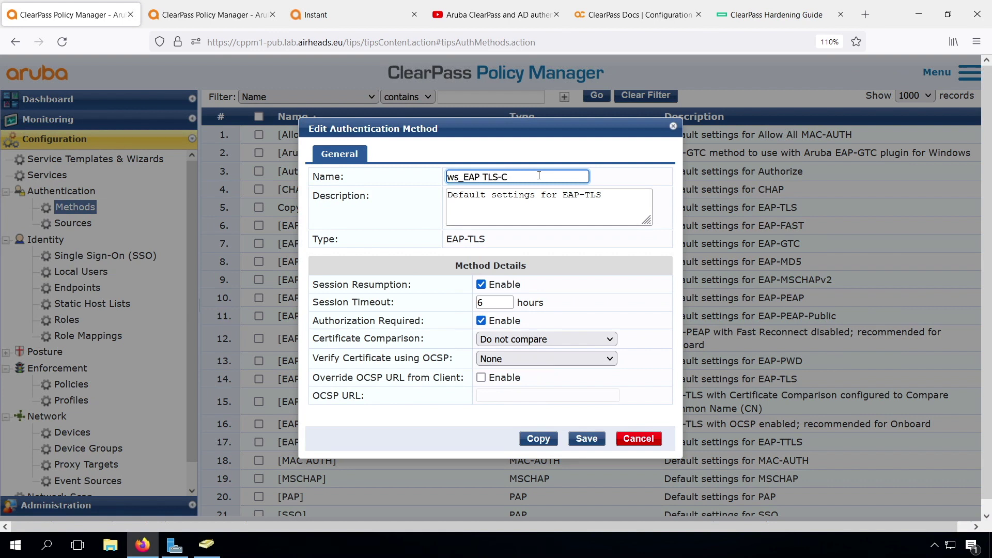
pyautogui.write('N-or-SAN')
pyautogui.moveTo(562, 195); pyautogui.dragTo(394, 201)
pyautogui.press('BackSpace')
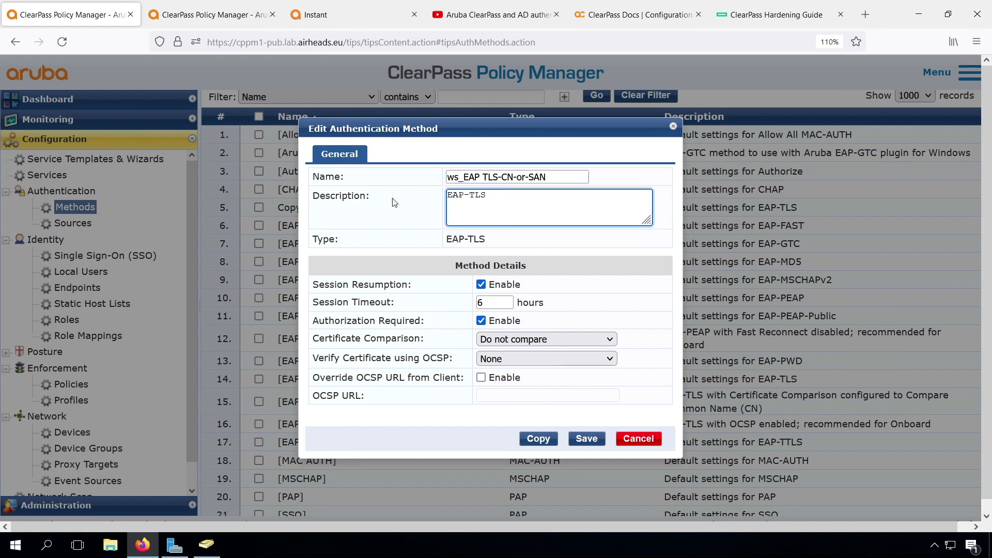
pyautogui.write('with CN or SAN check')
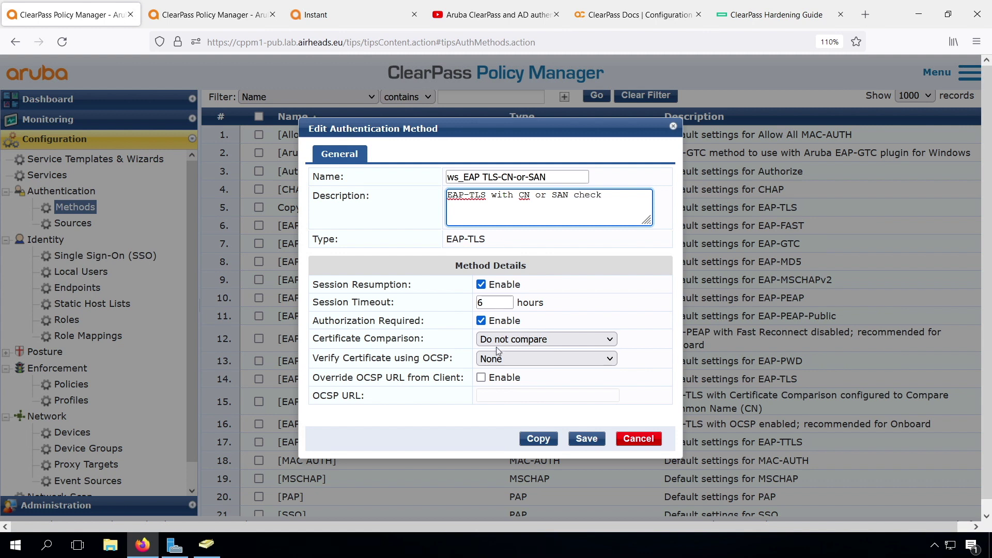
# - Set Certificate Comparison to Compare CN or SAN and OCSP verification to Optional, then save
pyautogui.click(531, 342)
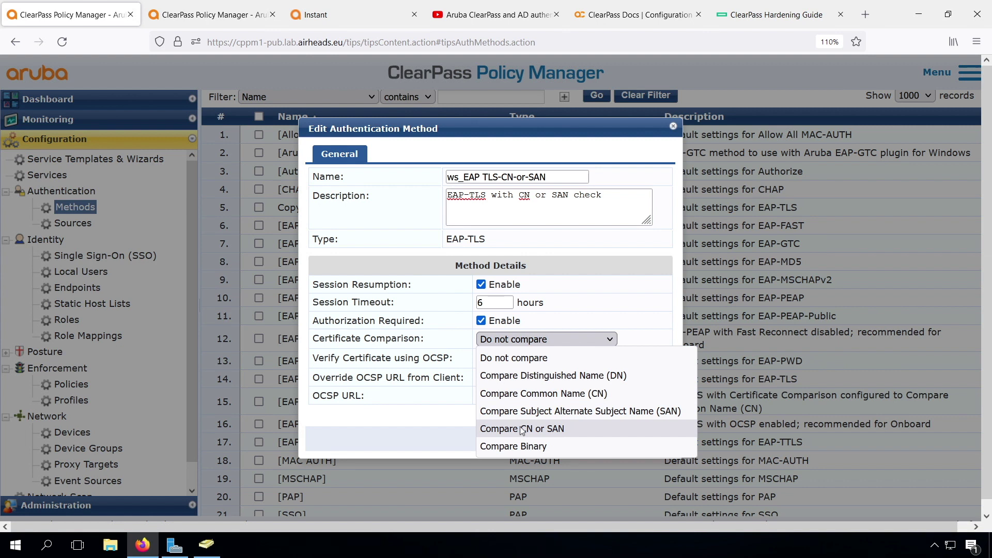
pyautogui.click(522, 429)
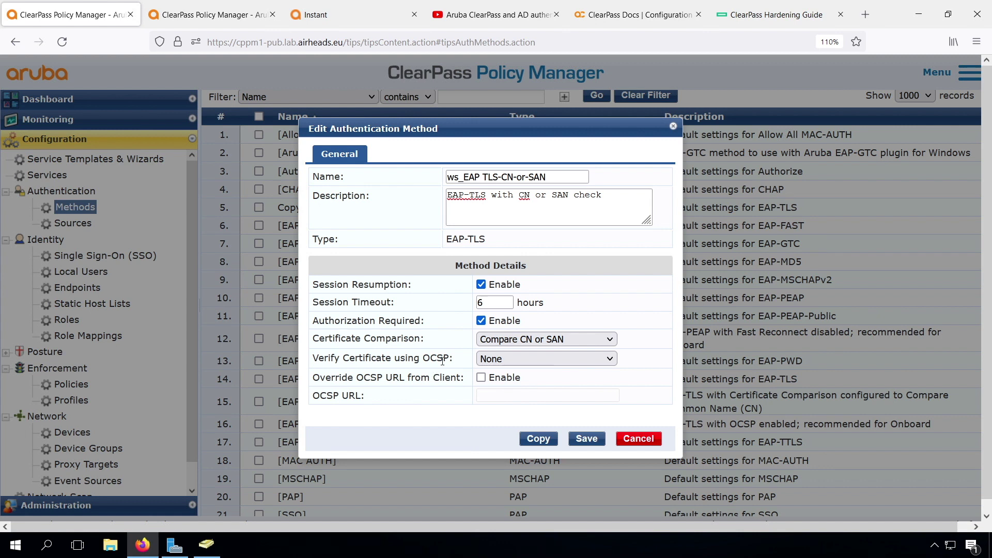
pyautogui.click(508, 360)
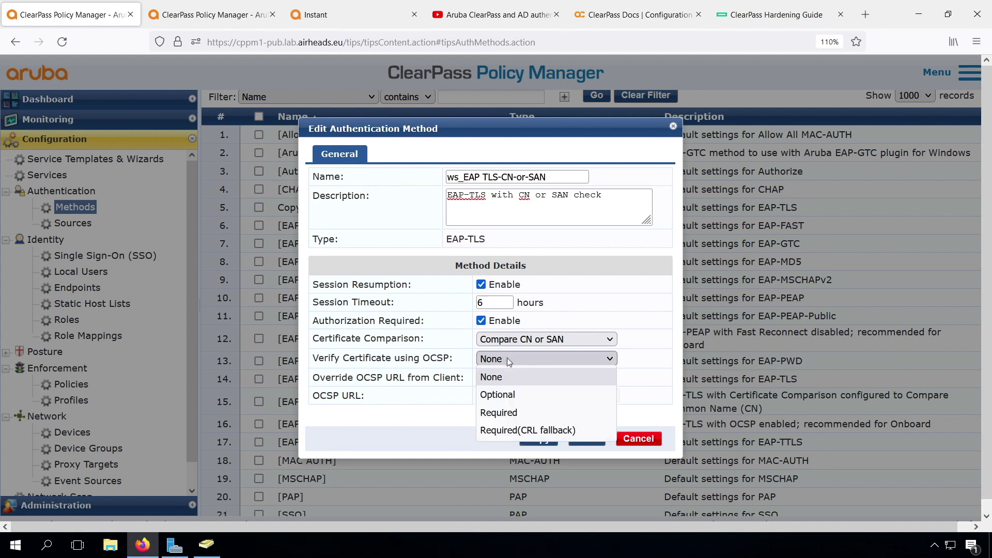
pyautogui.click(506, 394)
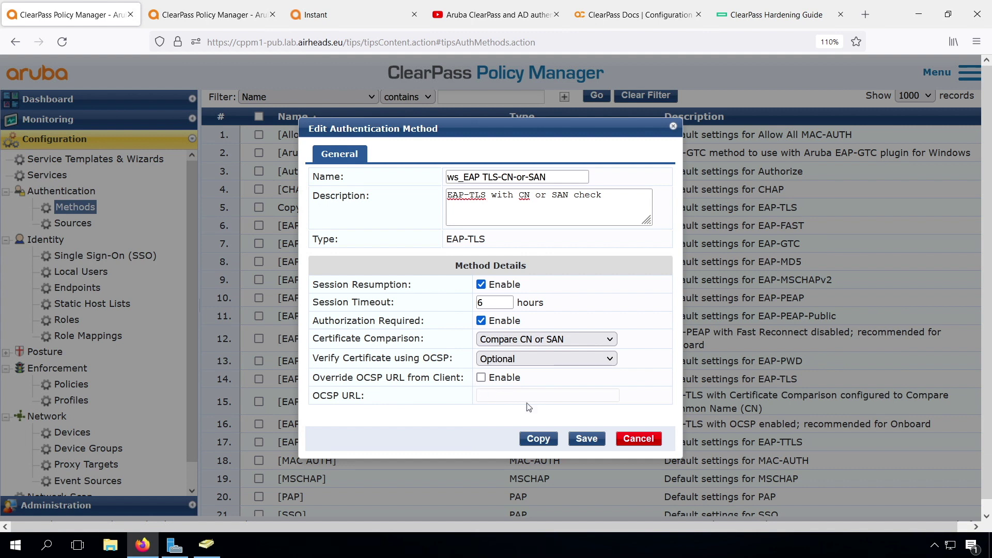
pyautogui.click(589, 441)
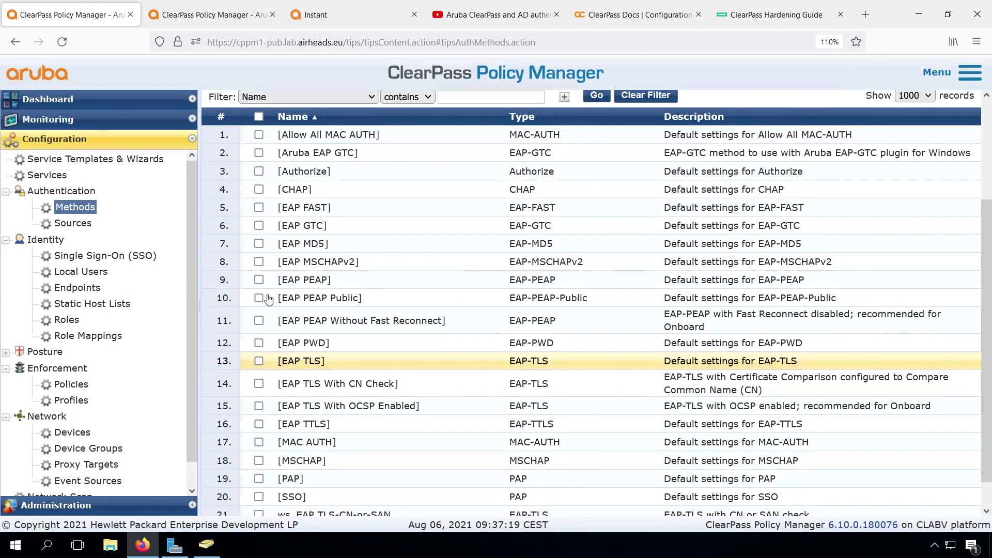
# - Replace [EAP TLS] with ws_EAP TLS-CN-or-SAN in ws_ArubaInstant_Wireless_802.1X's authentication methods
pyautogui.click(51, 177)
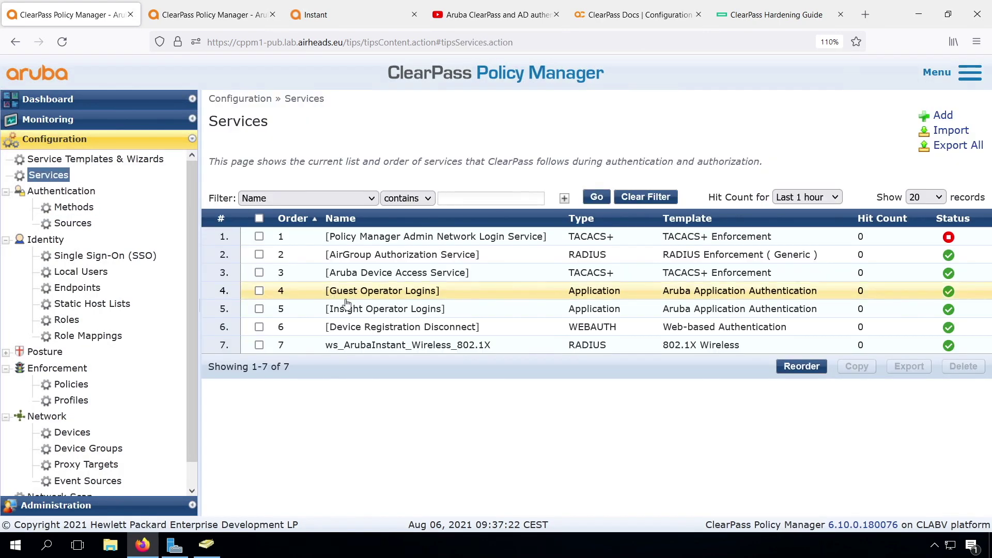
pyautogui.click(366, 341)
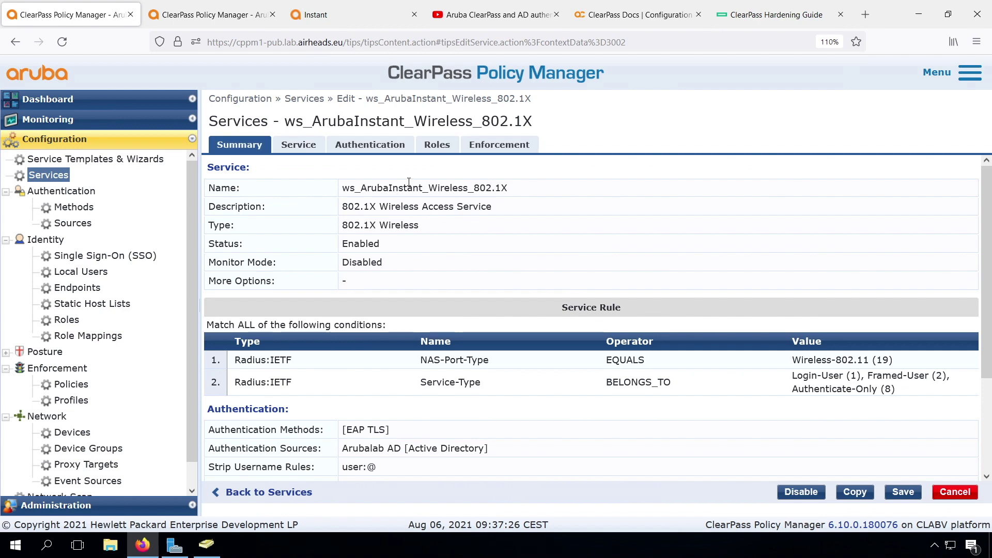
pyautogui.click(354, 146)
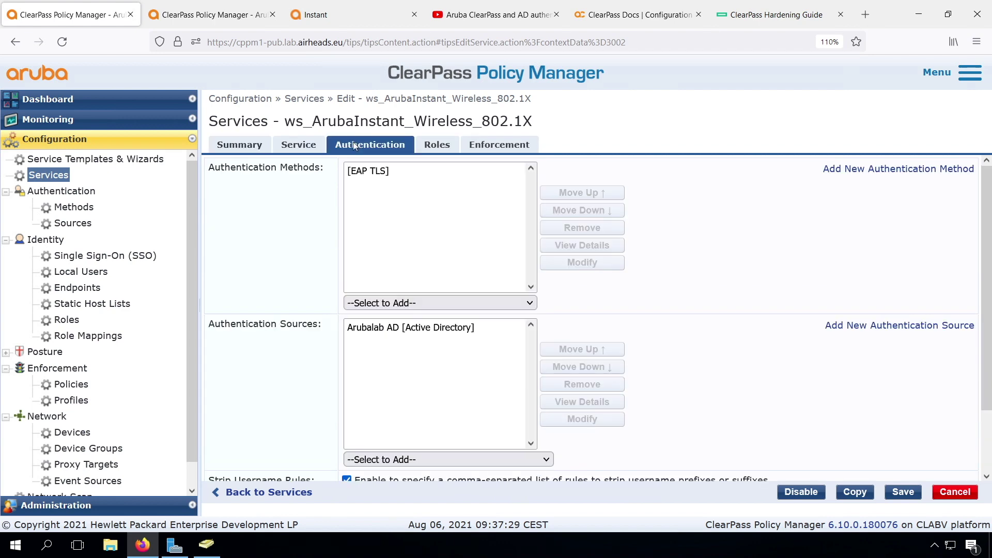
pyautogui.click(385, 303)
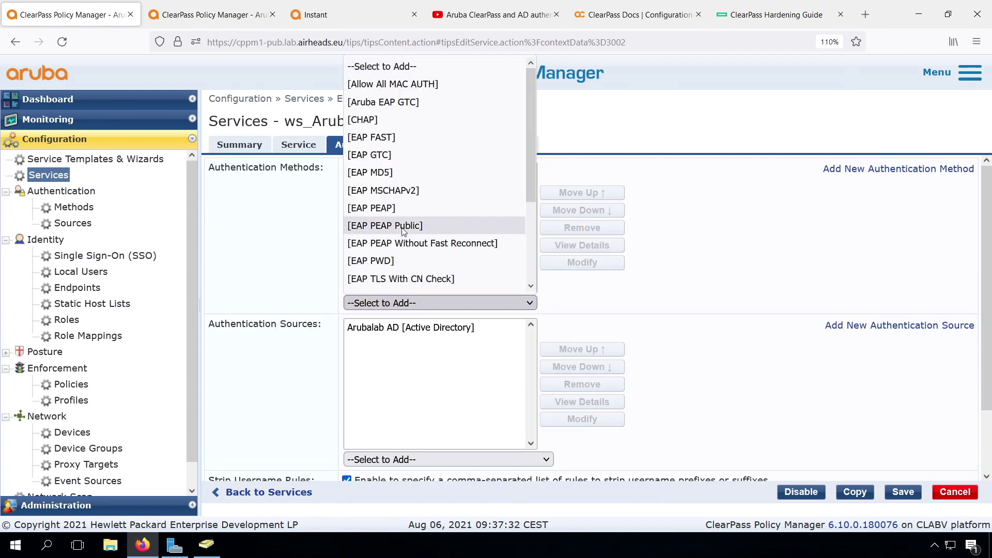
pyautogui.scroll(-2, 394, 268)
pyautogui.click(385, 283)
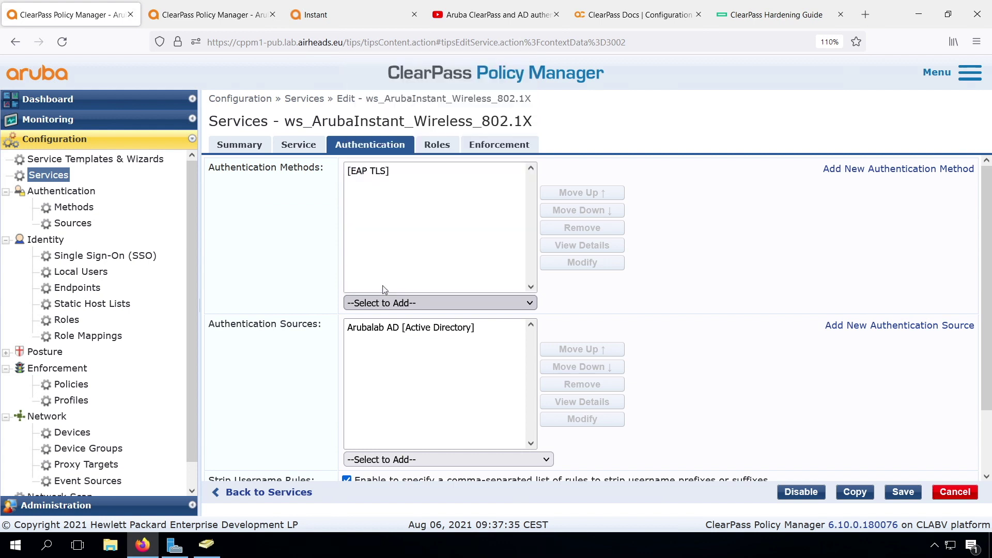
pyautogui.click(392, 171)
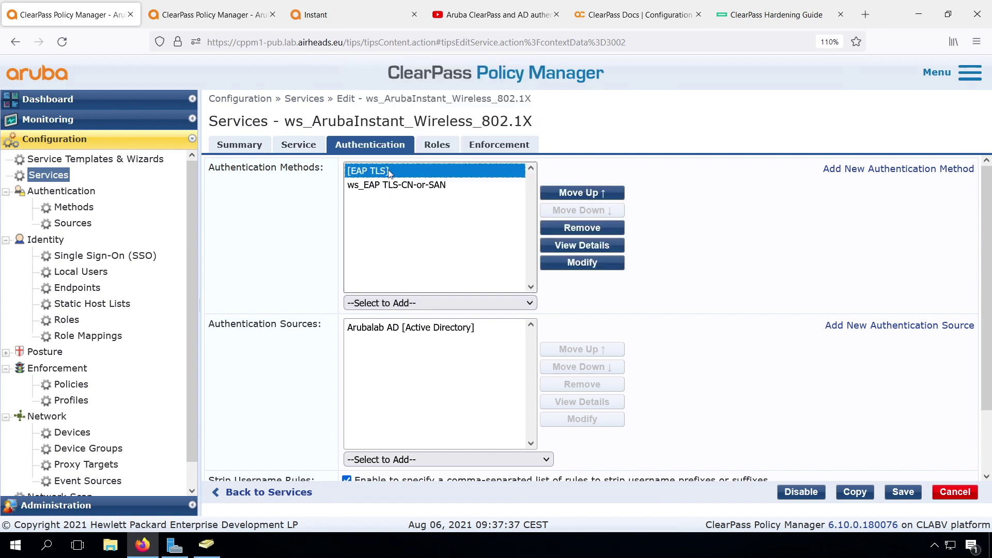
pyautogui.click(574, 227)
# - Turn off Strip Username Rules and save the service
pyautogui.scroll(-3, 330, 356)
pyautogui.click(346, 407)
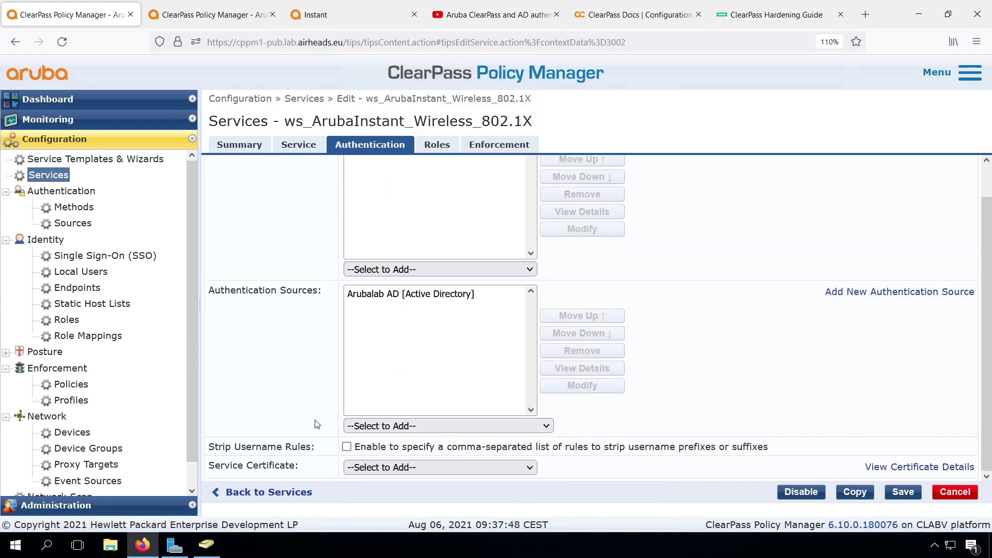
pyautogui.click(903, 491)
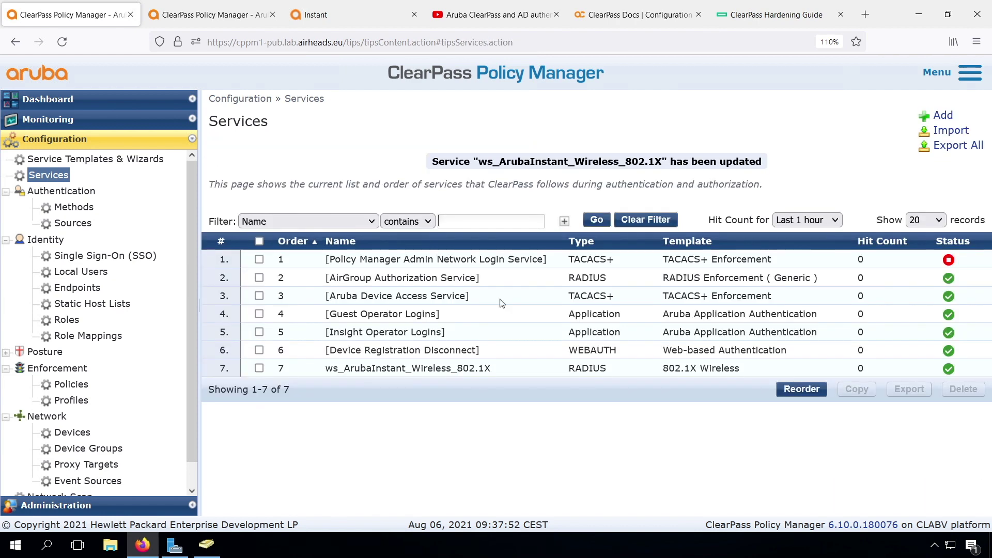
# - Terminate the client's session from the latest Access Tracker request
pyautogui.click(232, 21)
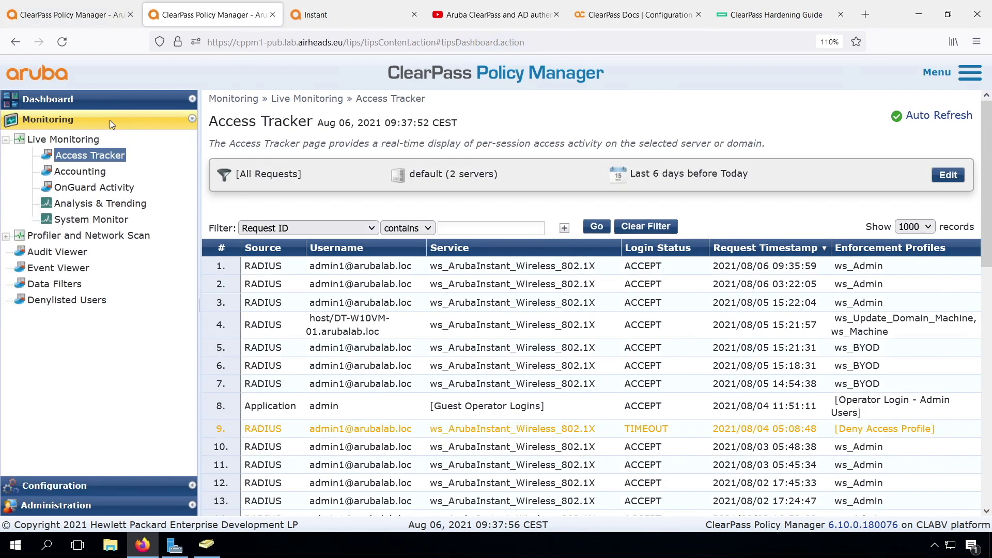
pyautogui.click(354, 269)
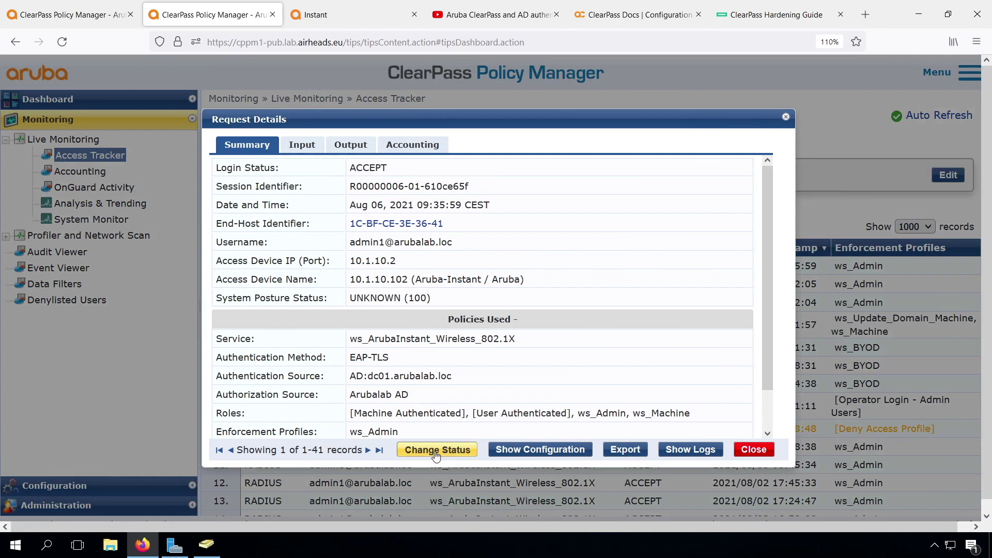
pyautogui.click(437, 450)
pyautogui.click(674, 445)
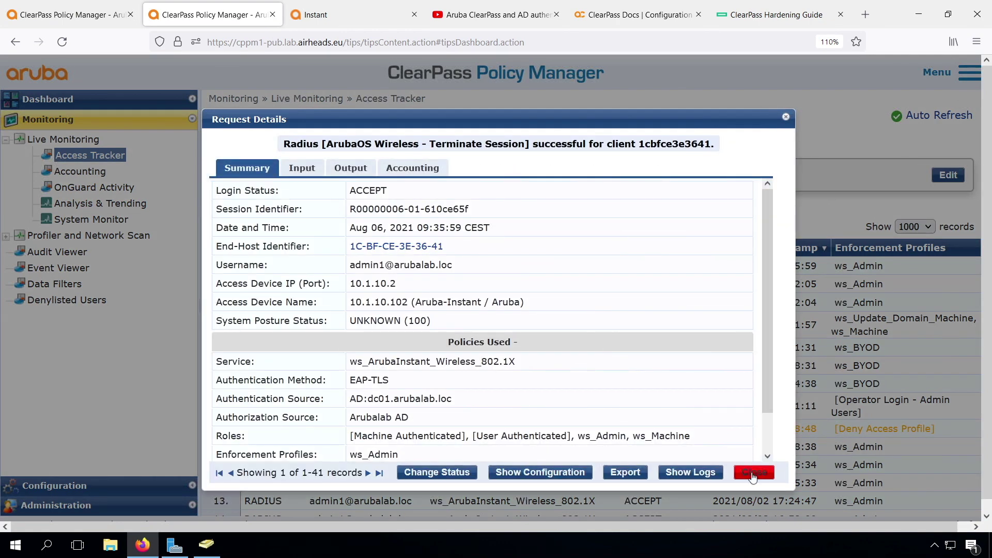
pyautogui.click(754, 472)
# - Inspect the new 09:38:08 request's output and RADIUS response attributes
pyautogui.click(364, 235)
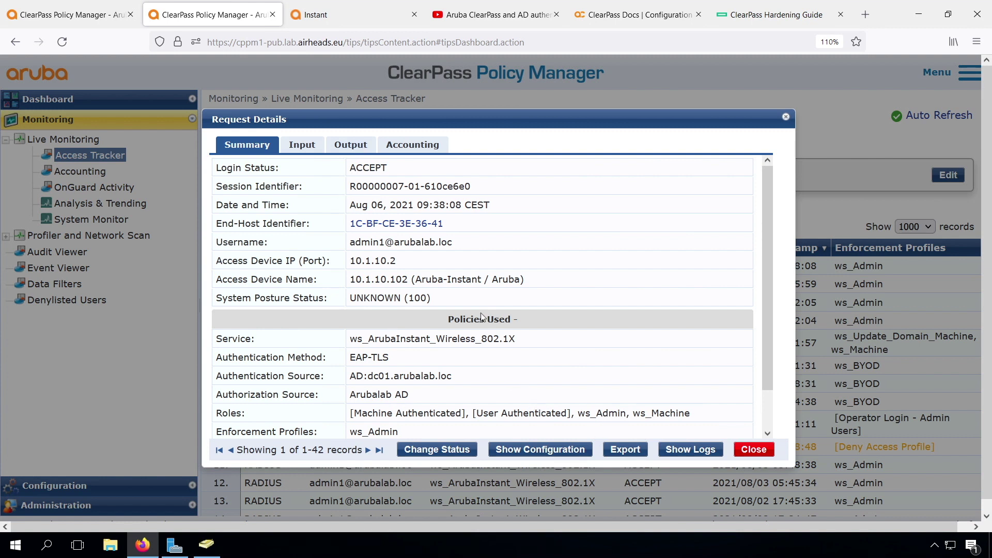
pyautogui.click(350, 147)
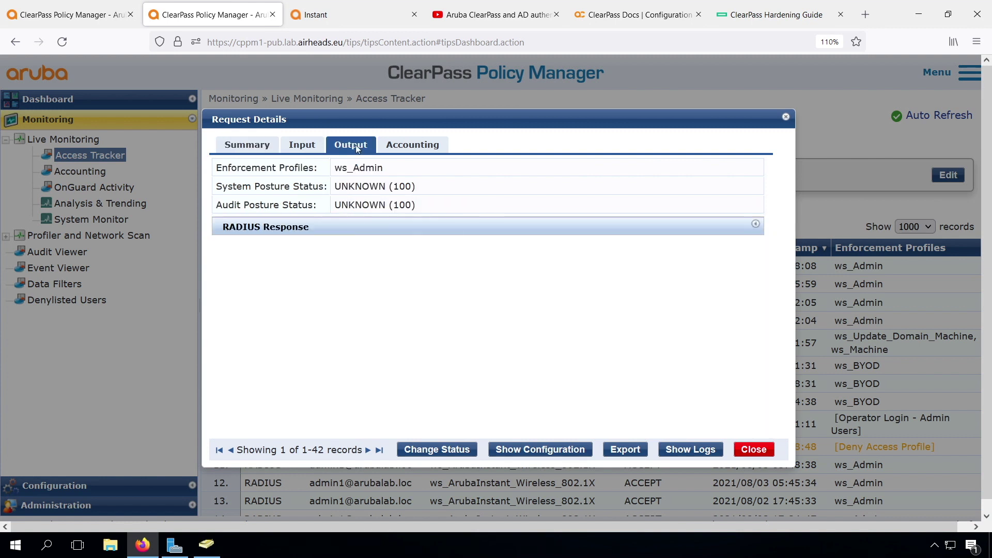
pyautogui.click(322, 229)
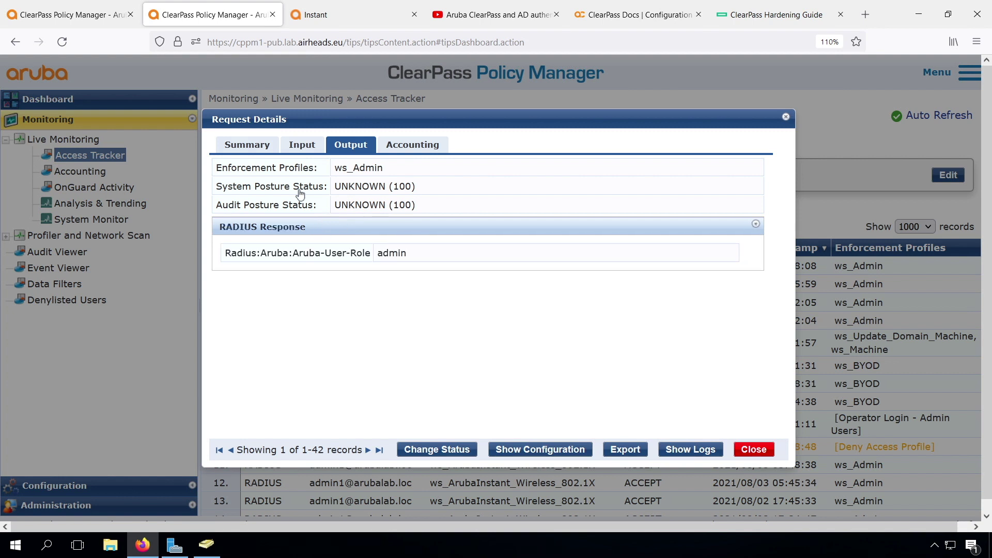
pyautogui.click(250, 150)
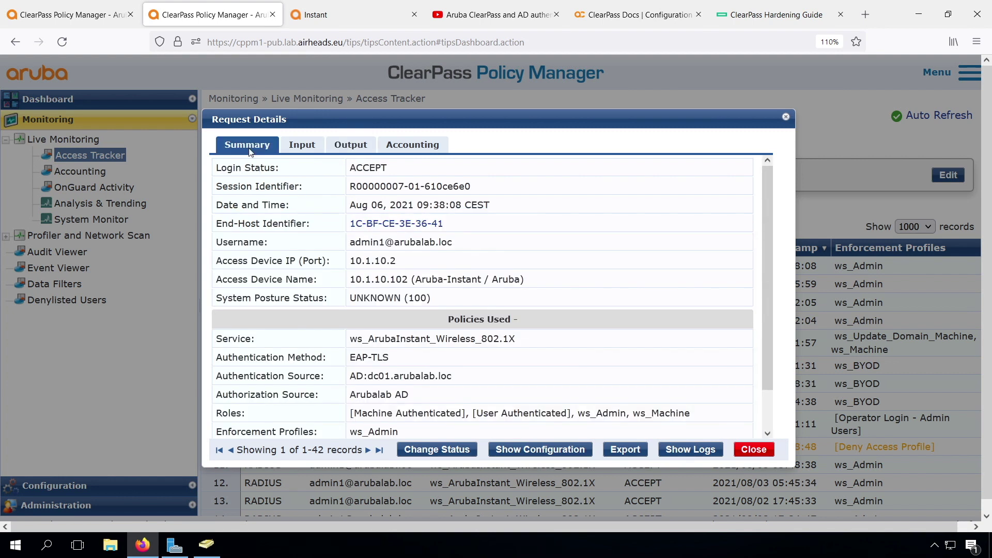